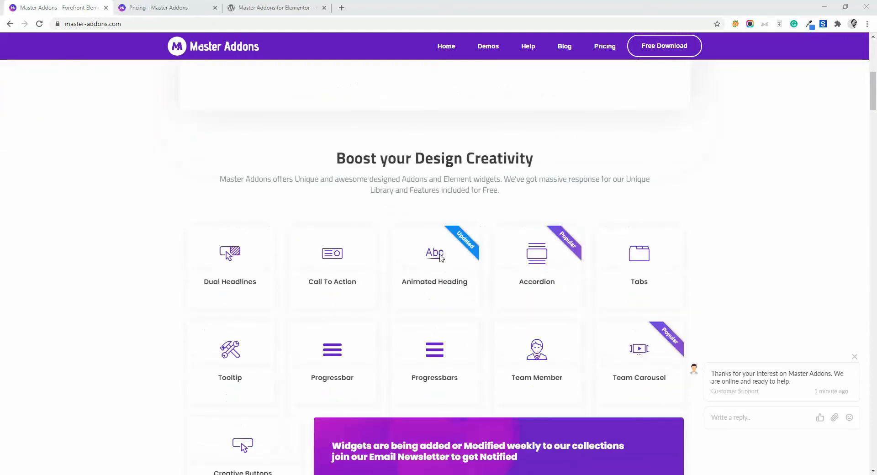
# Step: Look over the Master Addons widget list and the plugin's WordPress.org page, including its unique features and ratings
pyautogui.scroll(-14, 550, 183)
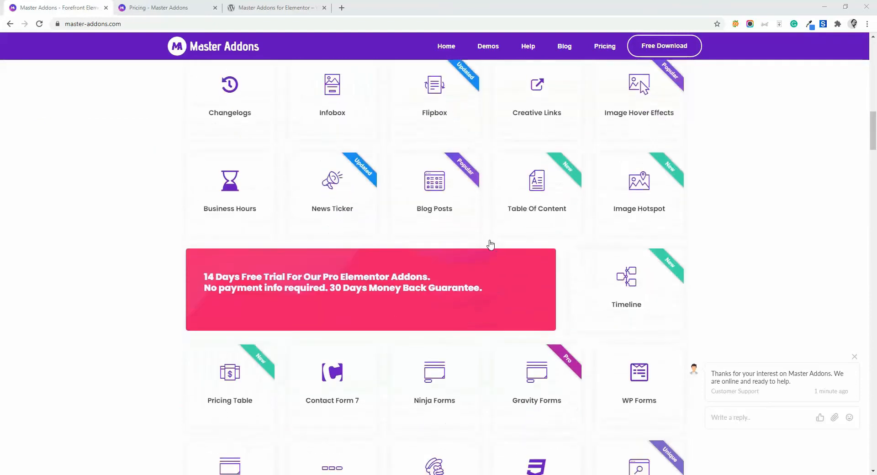
pyautogui.scroll(-7, 576, 254)
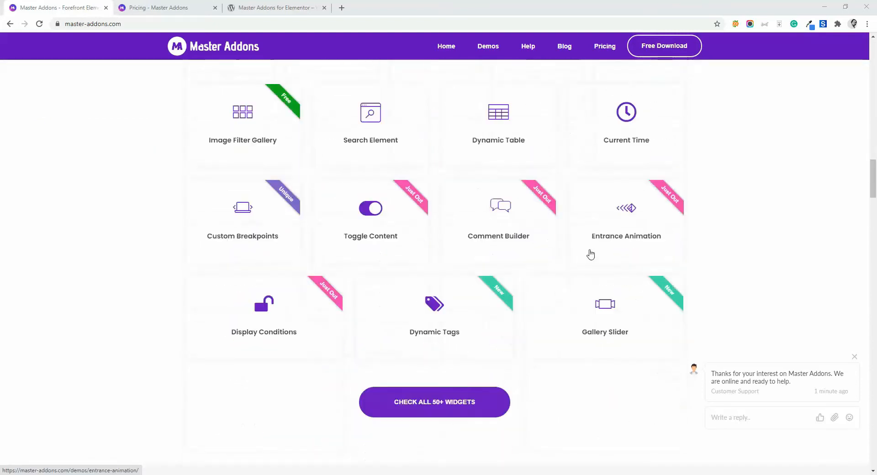
pyautogui.click(292, 8)
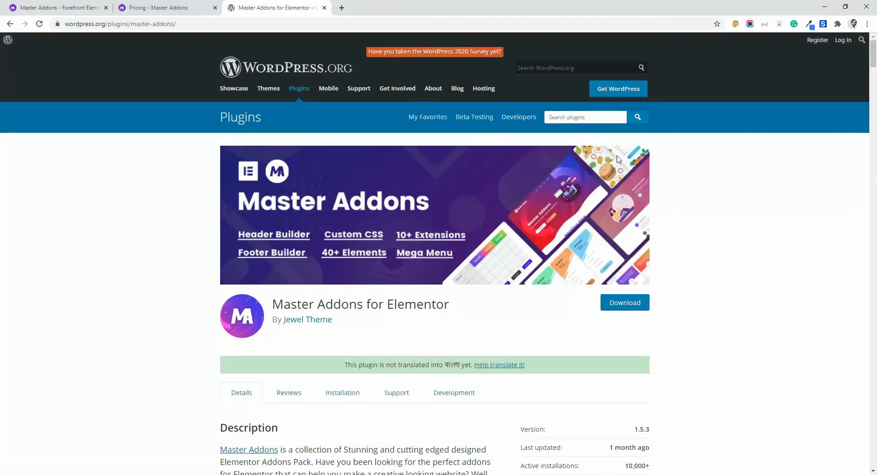
pyautogui.scroll(-10, 617, 158)
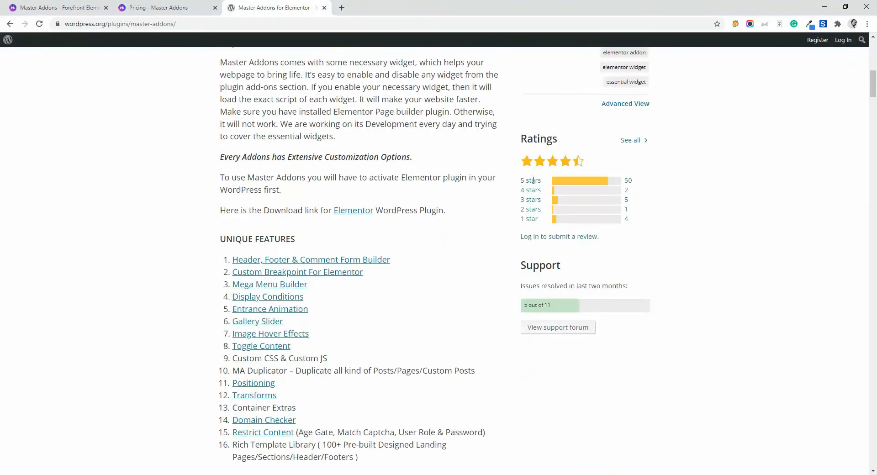
pyautogui.scroll(2, 533, 180)
# Step: Review the yearly Personal, Business and Developer plans on the Master Addons pricing page and dismiss the support chat
pyautogui.click(156, 5)
pyautogui.scroll(-4, 251, 147)
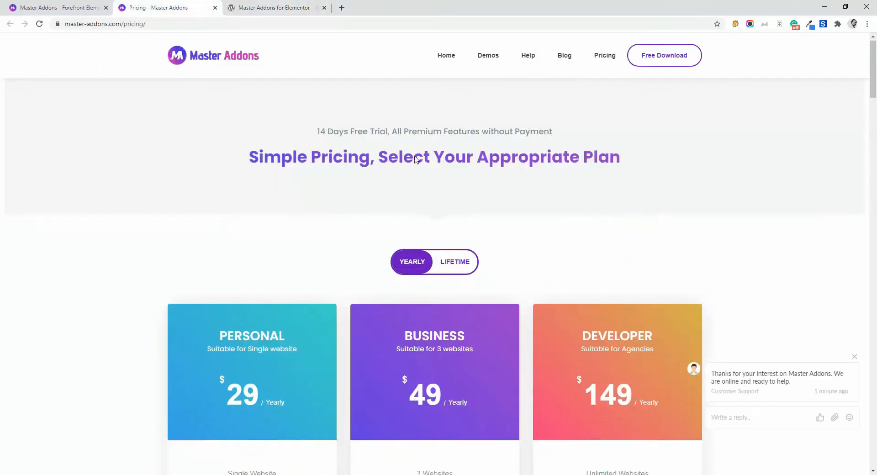
pyautogui.click(856, 360)
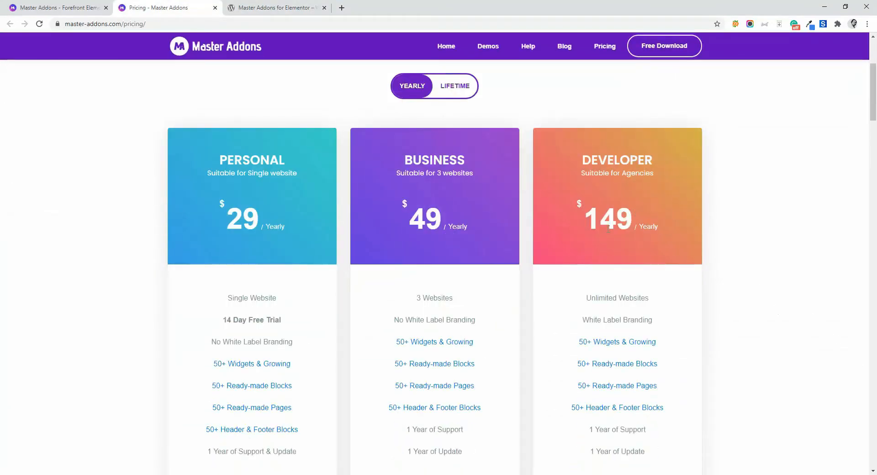
pyautogui.scroll(-2, 436, 191)
pyautogui.scroll(1, 423, 178)
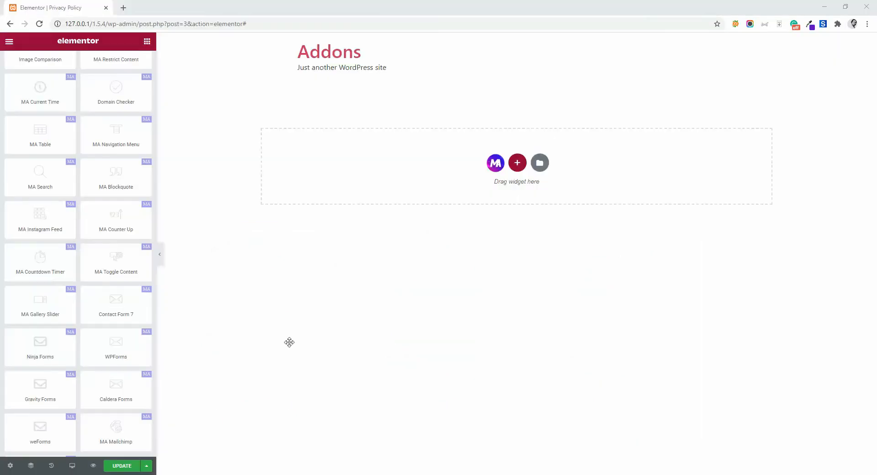
# Step: Add the MA Business Hours widget to the empty section of the Elementor page and set its design preset to Solid Background
pyautogui.scroll(5, 121, 288)
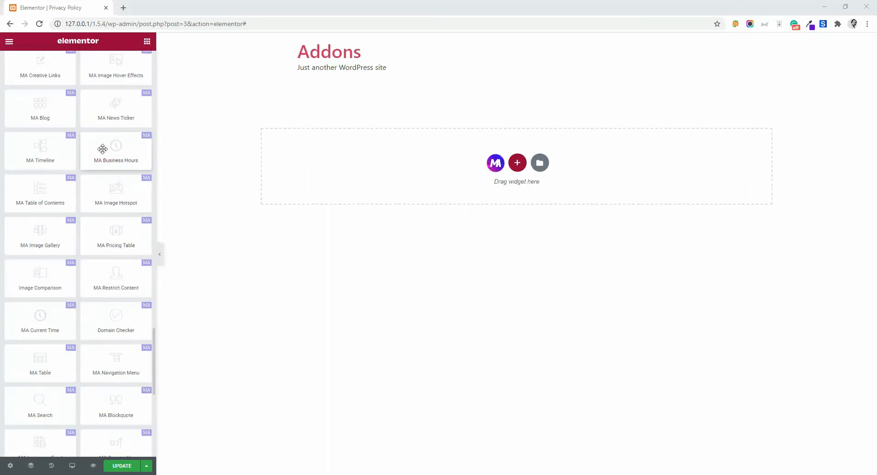
pyautogui.moveTo(103, 149); pyautogui.dragTo(419, 176)
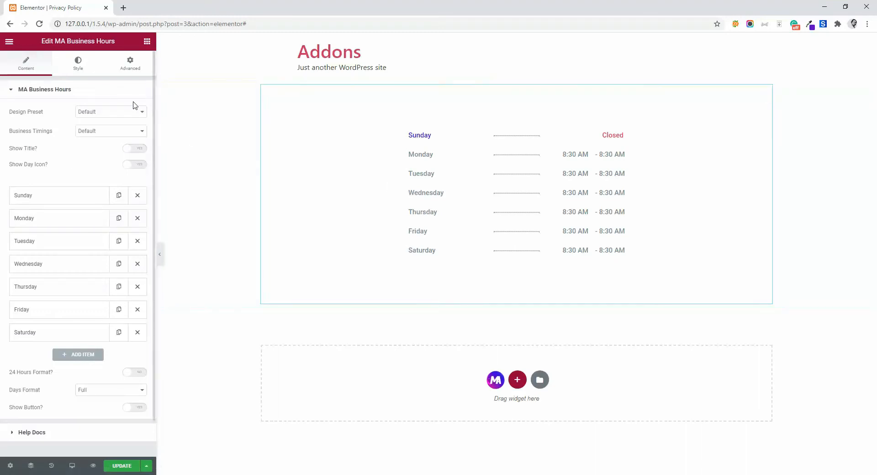
pyautogui.click(94, 114)
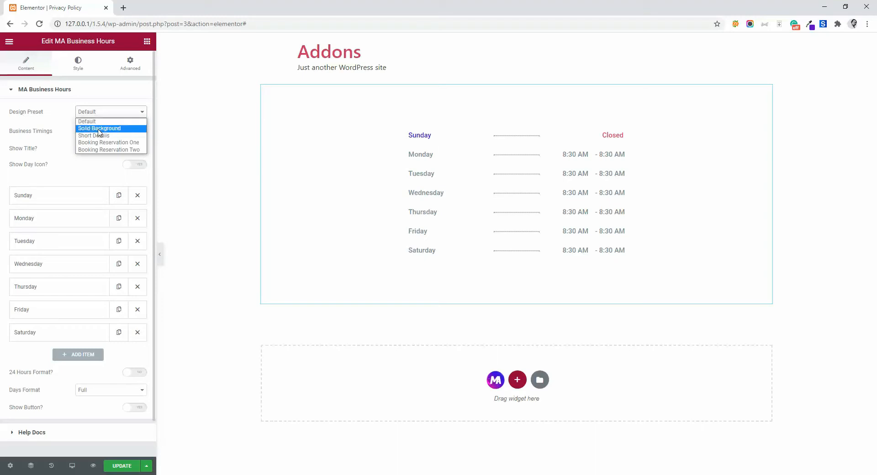
pyautogui.press('Down')
pyautogui.press('Return')
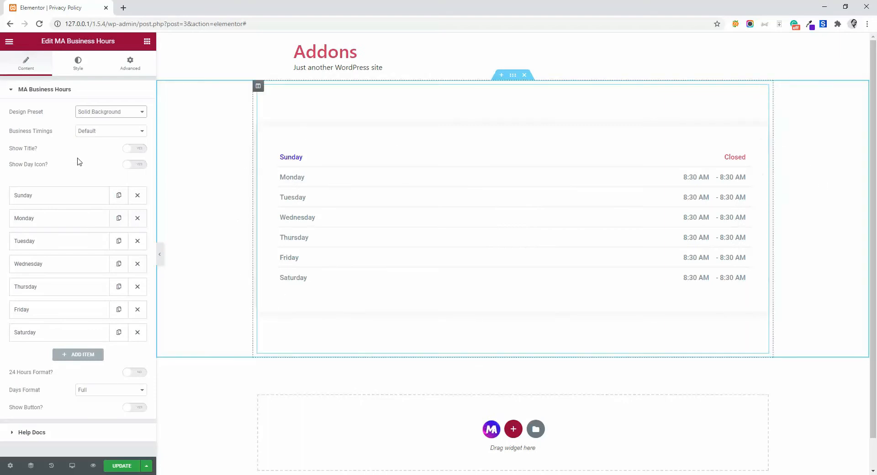
# Step: Try the Short Details design preset on the business hours widget, with business timings kept at Default
pyautogui.click(94, 113)
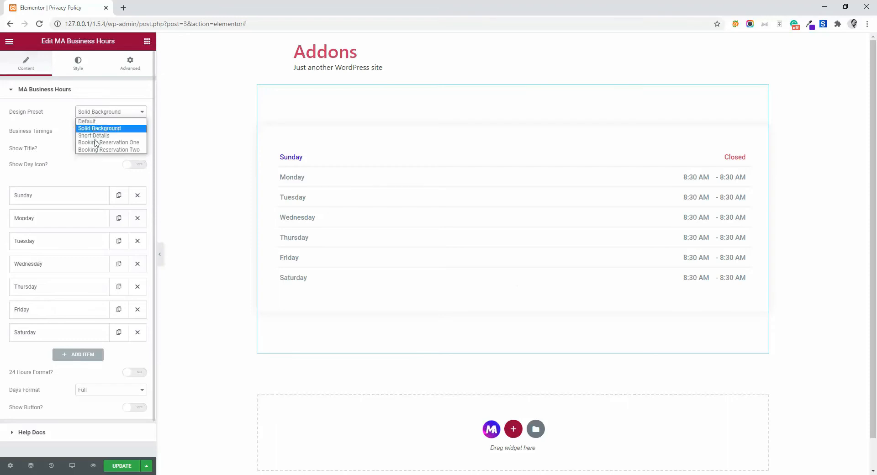
pyautogui.click(94, 135)
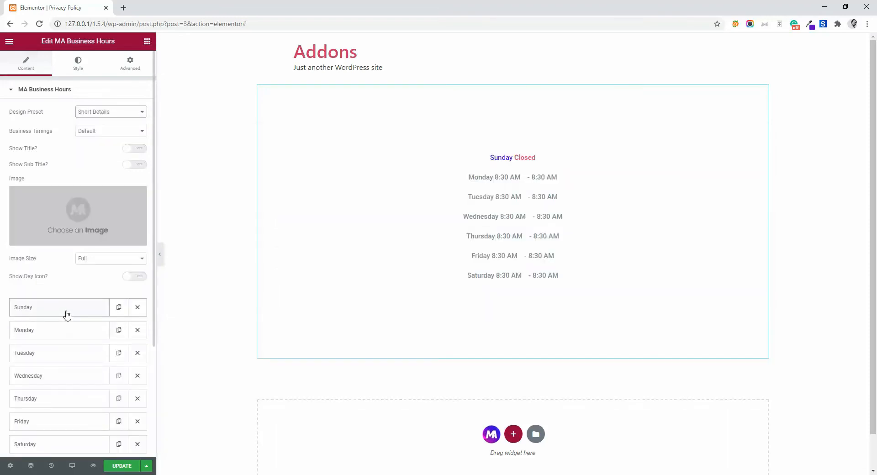
pyautogui.click(89, 130)
pyautogui.click(91, 139)
# Step: Set the design preset to Booking Reservation One and insert the noodle dish photo from the media library as its image
pyautogui.click(97, 112)
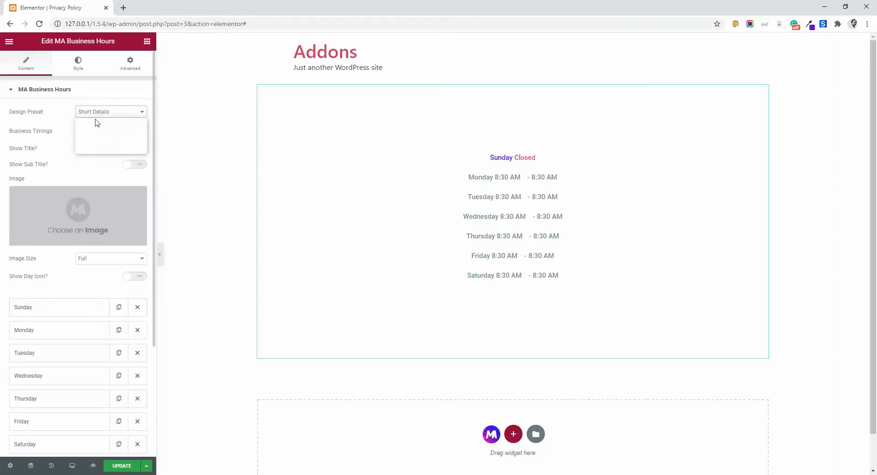
pyautogui.click(95, 143)
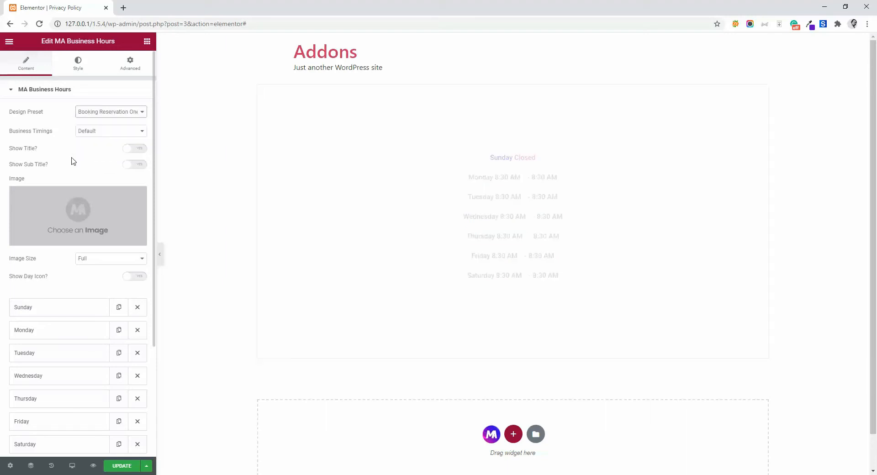
pyautogui.click(73, 208)
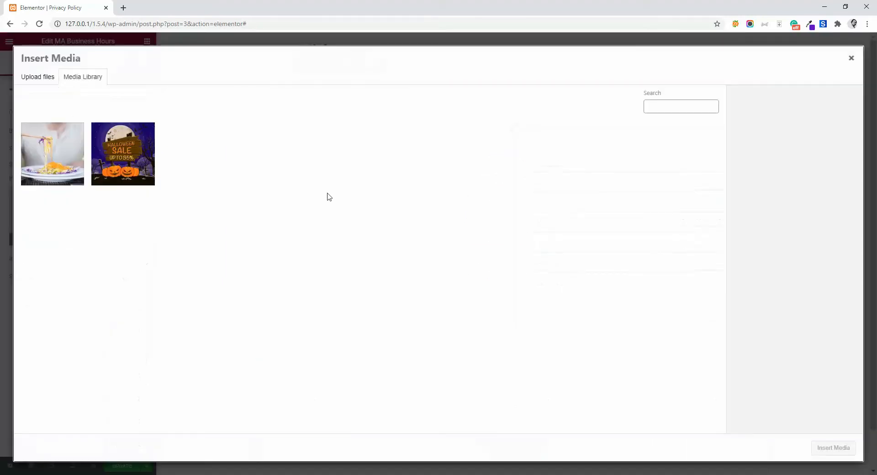
pyautogui.click(57, 146)
pyautogui.click(832, 444)
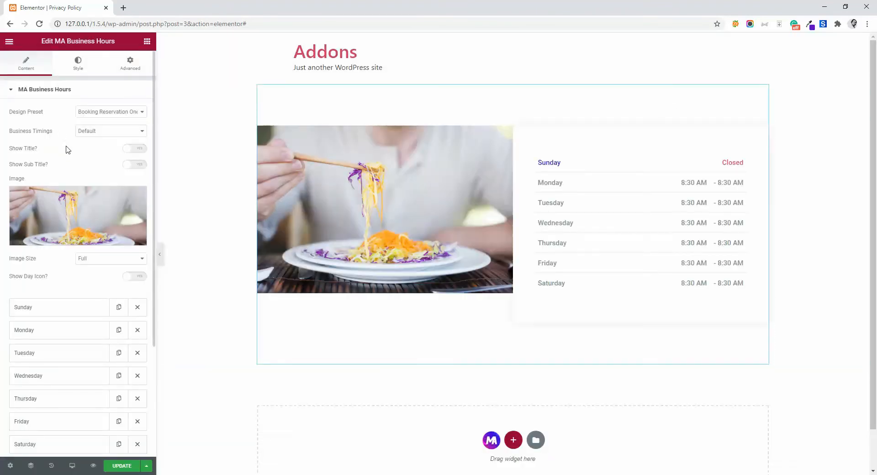
# Step: Set the design preset to Booking Reservation Two and enable the widget's button
pyautogui.click(105, 116)
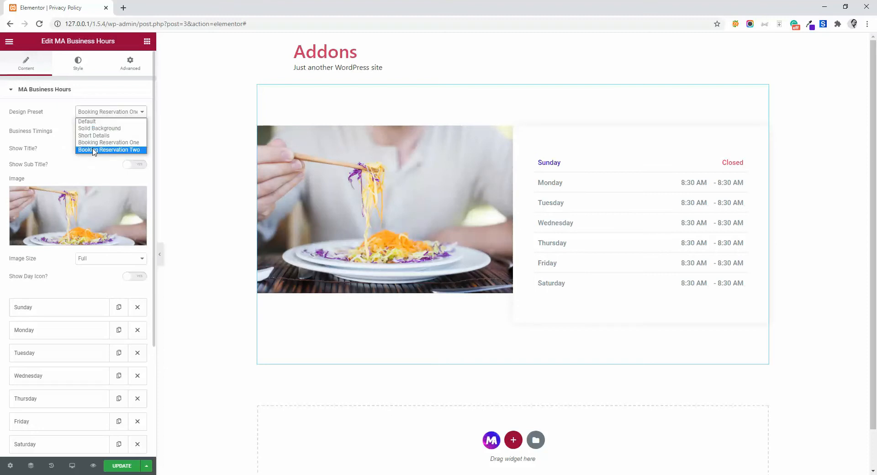
pyautogui.click(93, 150)
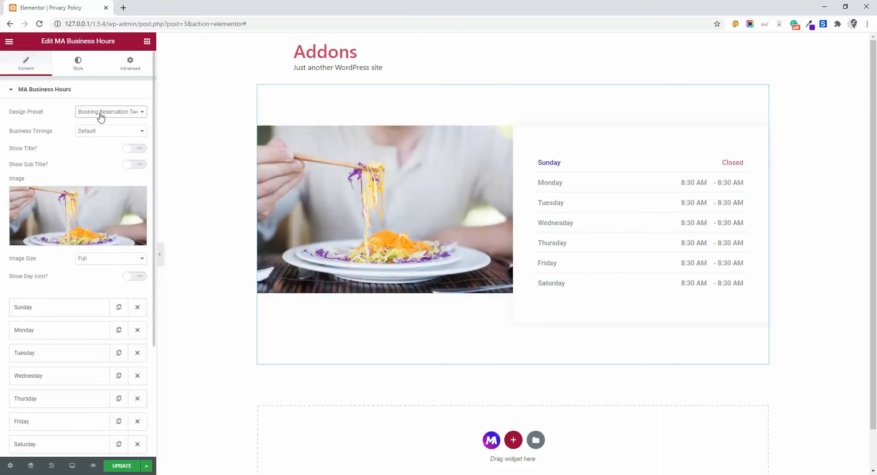
pyautogui.scroll(-3, 67, 341)
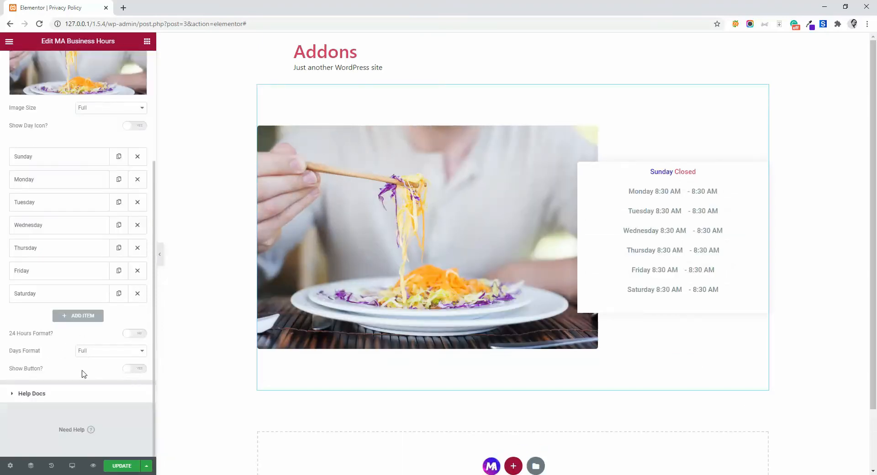
pyautogui.click(133, 369)
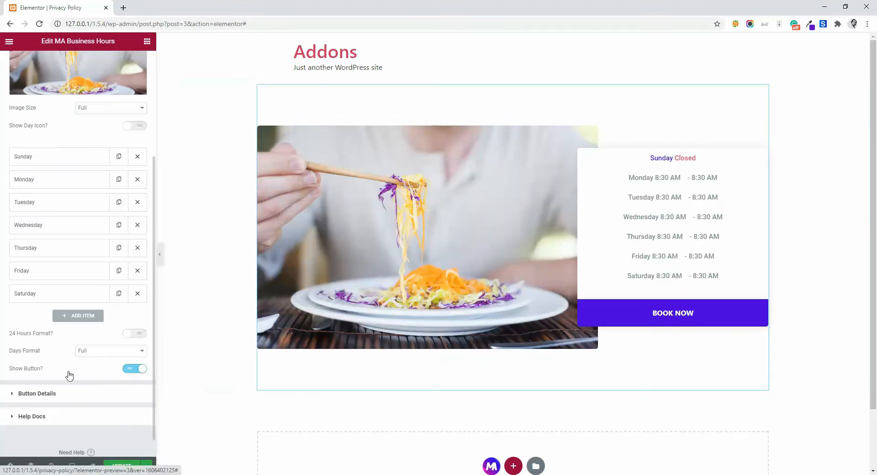
# Step: Open the button details, inspect the text and link settings, and try left, center and right alignment for the button
pyautogui.scroll(-1, 49, 377)
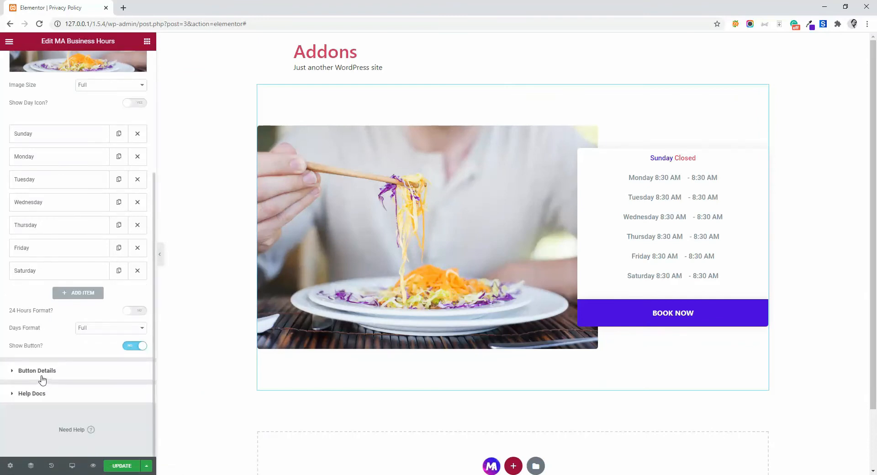
pyautogui.click(37, 370)
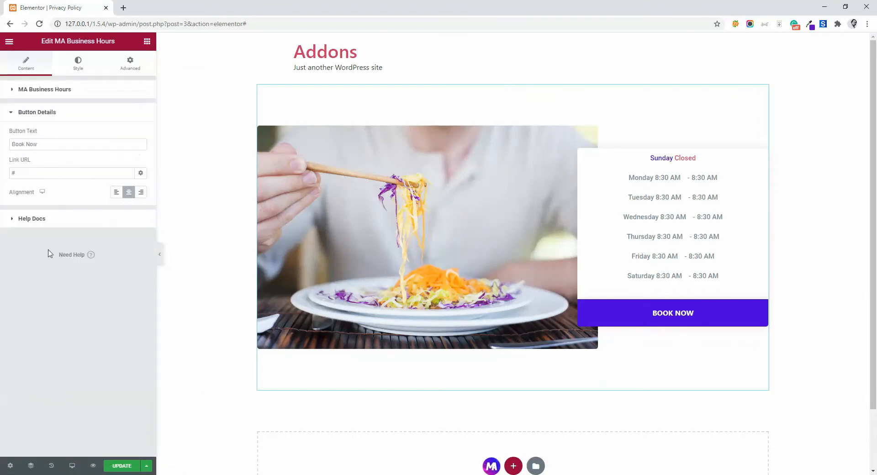
pyautogui.tripleClick(53, 145)
pyautogui.click(14, 173)
pyautogui.click(116, 193)
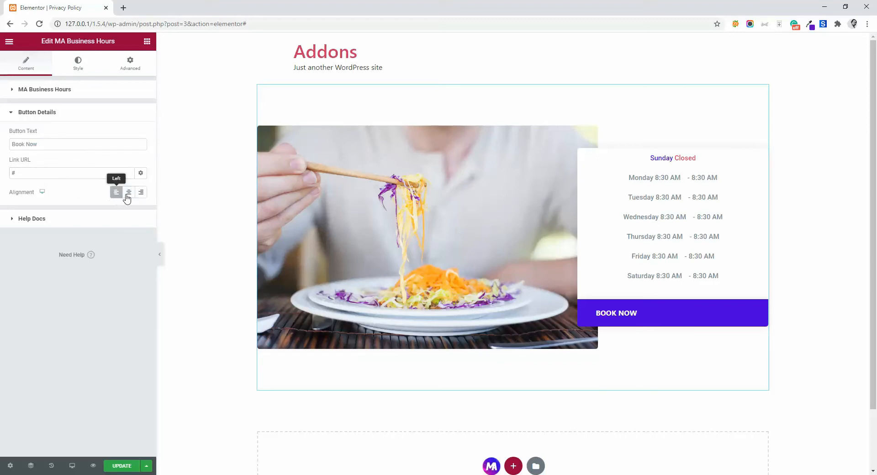
pyautogui.click(129, 194)
pyautogui.click(140, 193)
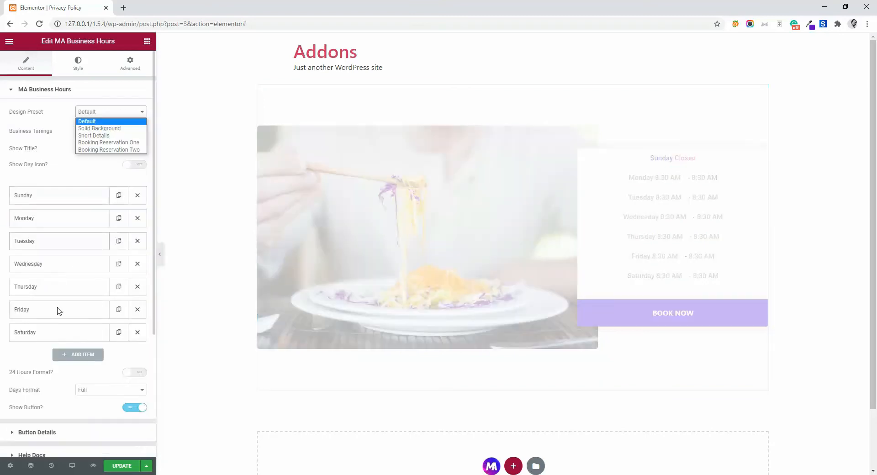
# Step: Expand the Sunday entry in the day list and check its day options, keeping Sunday selected
pyautogui.scroll(-1, 80, 407)
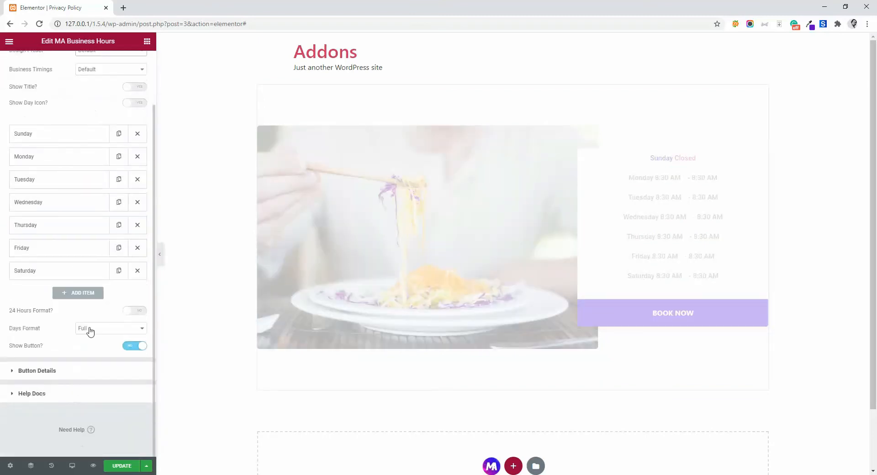
pyautogui.scroll(1, 77, 178)
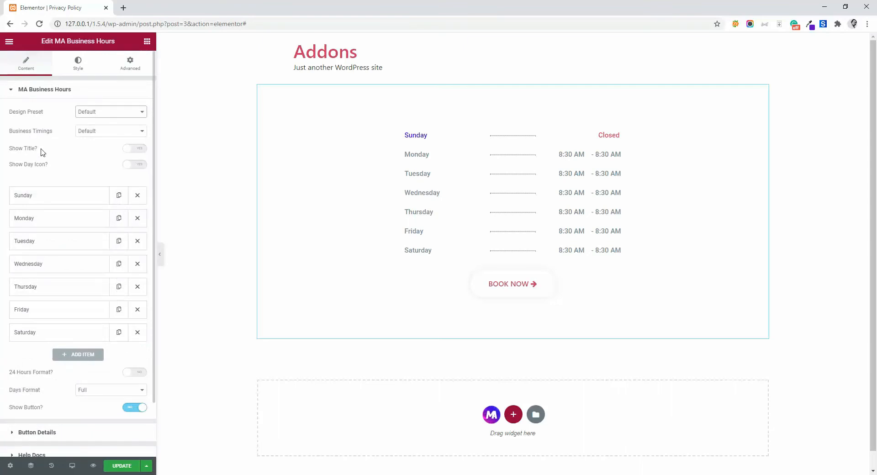
pyautogui.click(84, 195)
pyautogui.click(85, 218)
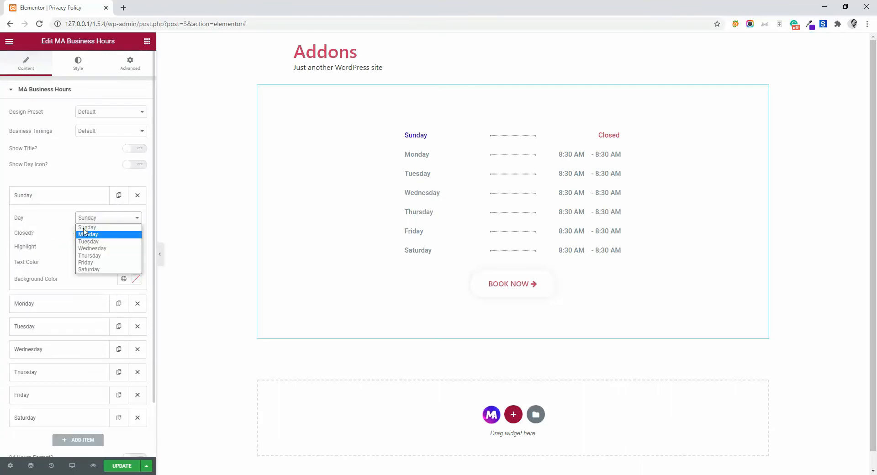
pyautogui.click(87, 227)
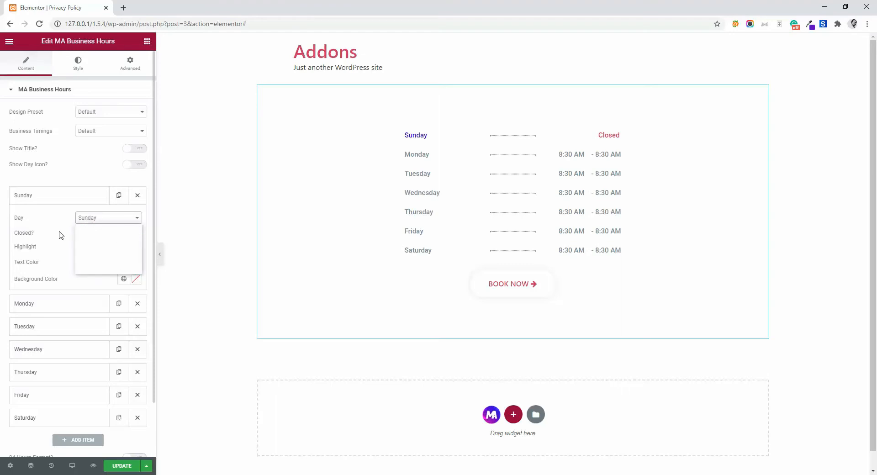
pyautogui.click(90, 219)
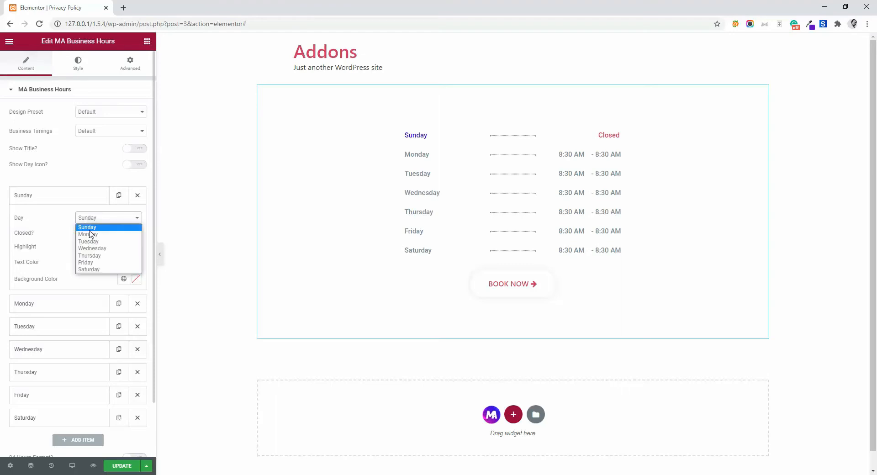
pyautogui.click(80, 219)
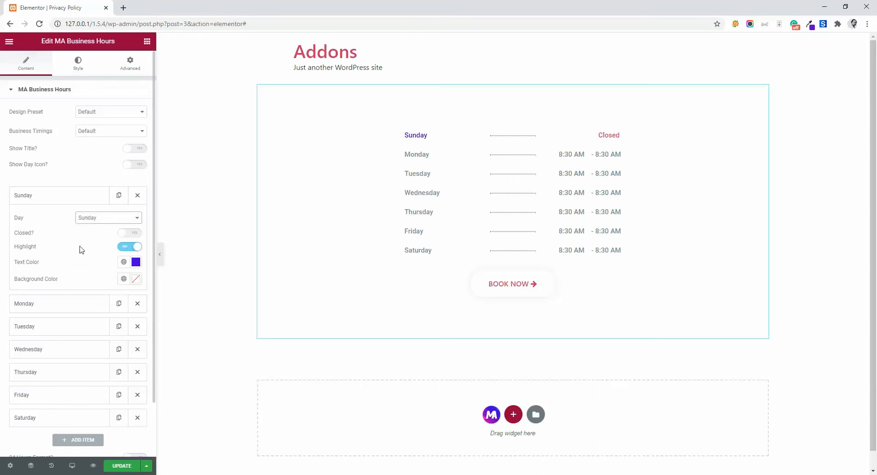
# Step: Set the business timings to Custom Table and select the Sunday entry's day text
pyautogui.click(102, 131)
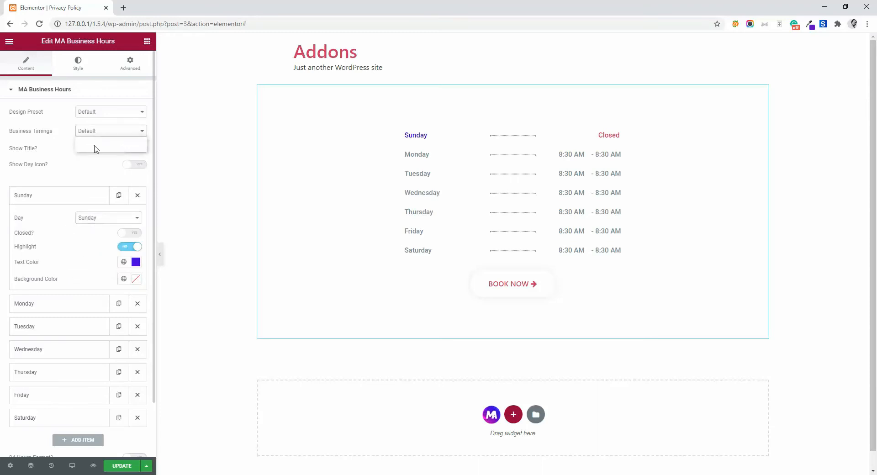
pyautogui.click(92, 147)
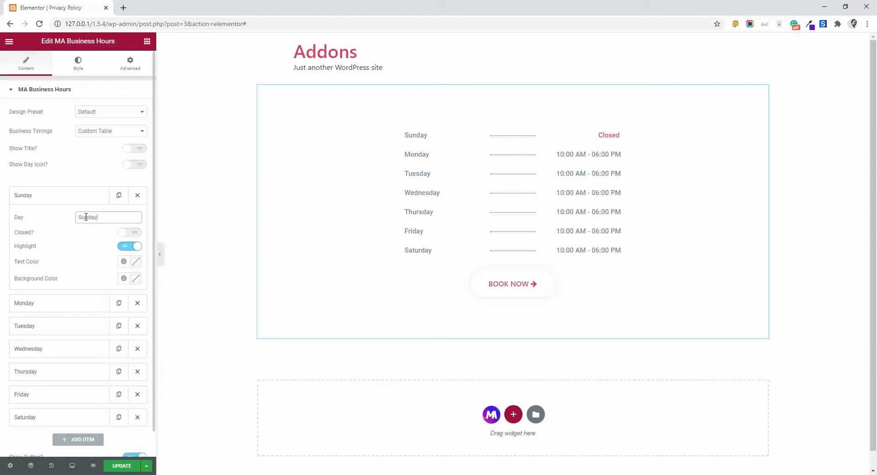
pyautogui.doubleClick(97, 217)
# Step: Show the table title above the business hours, keeping its text as "Opening hours"
pyautogui.click(136, 149)
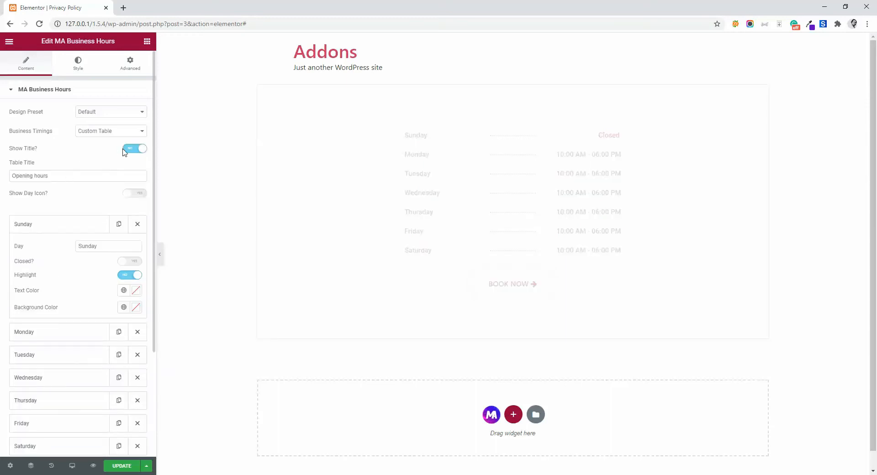
pyautogui.doubleClick(49, 178)
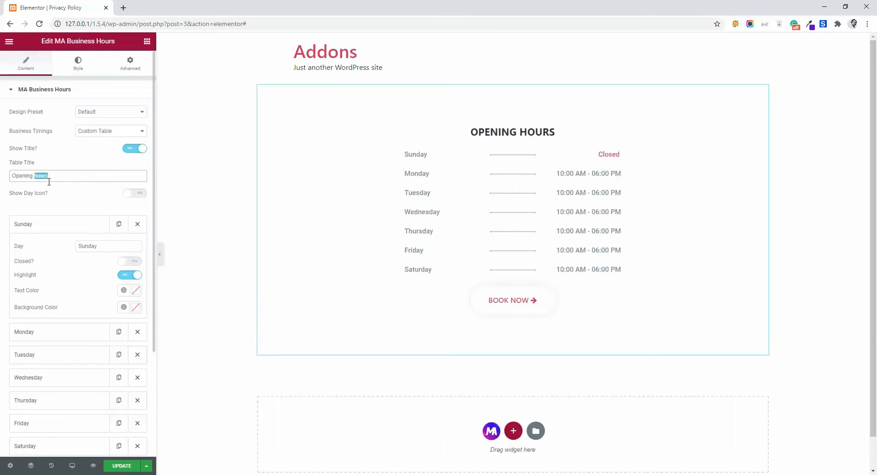
pyautogui.click(66, 202)
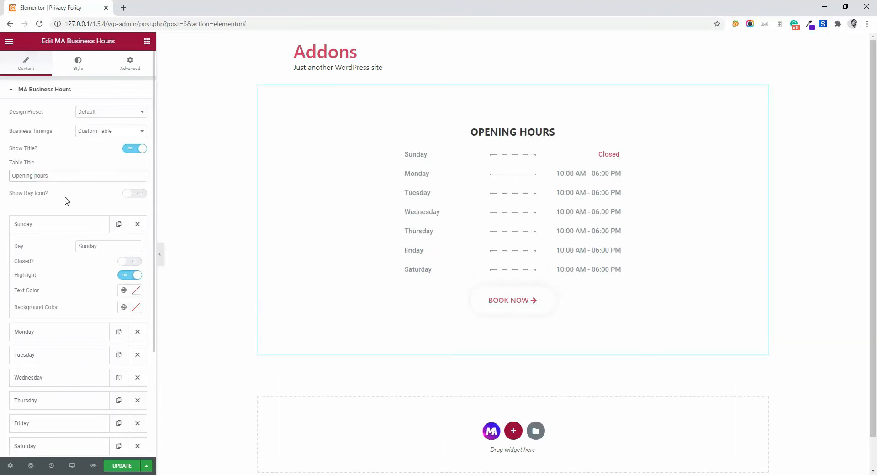
# Step: Enable the day icon and insert the Clock icon from the icon library, after trying the check circle icon
pyautogui.click(132, 194)
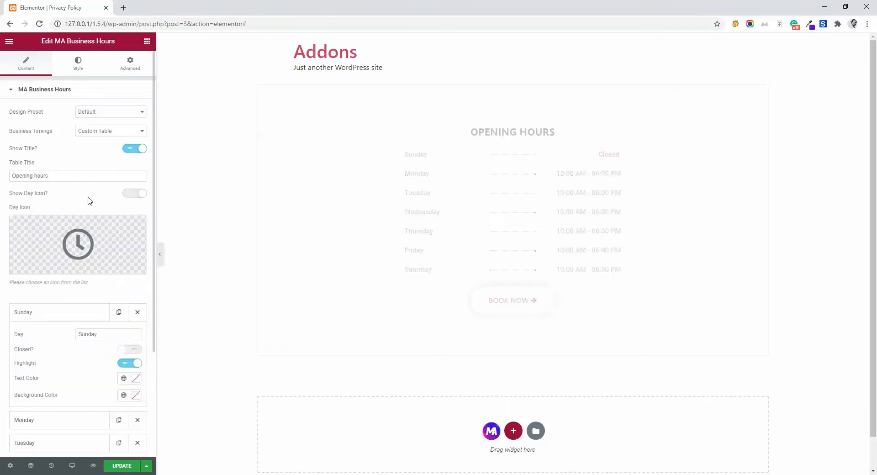
pyautogui.click(64, 242)
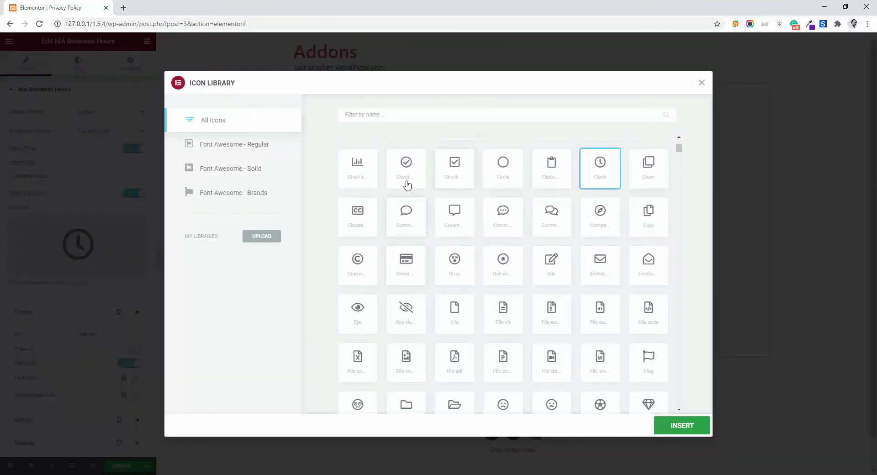
pyautogui.click(404, 177)
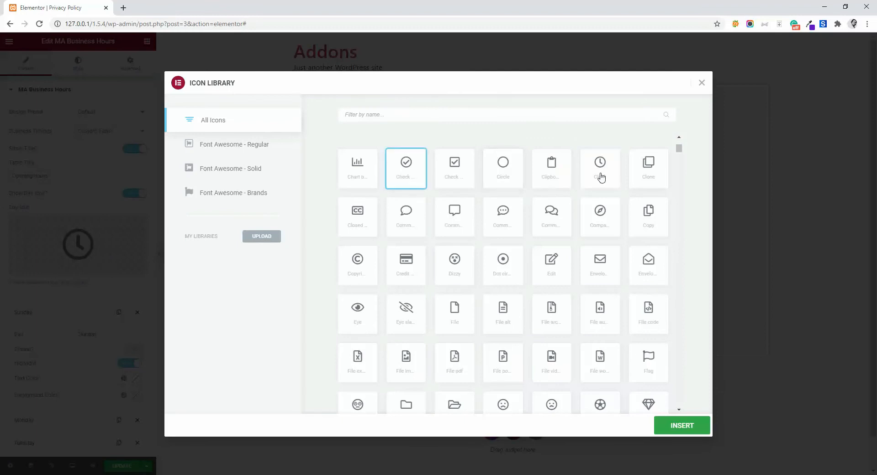
pyautogui.click(601, 178)
pyautogui.click(684, 428)
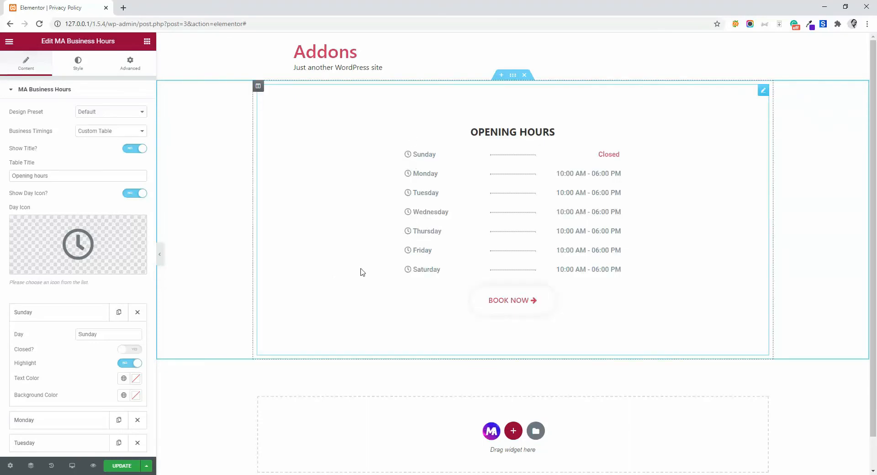
# Step: Collapse the Sunday entry and look over the list of days and the settings around it
pyautogui.scroll(-3, 55, 288)
pyautogui.click(59, 181)
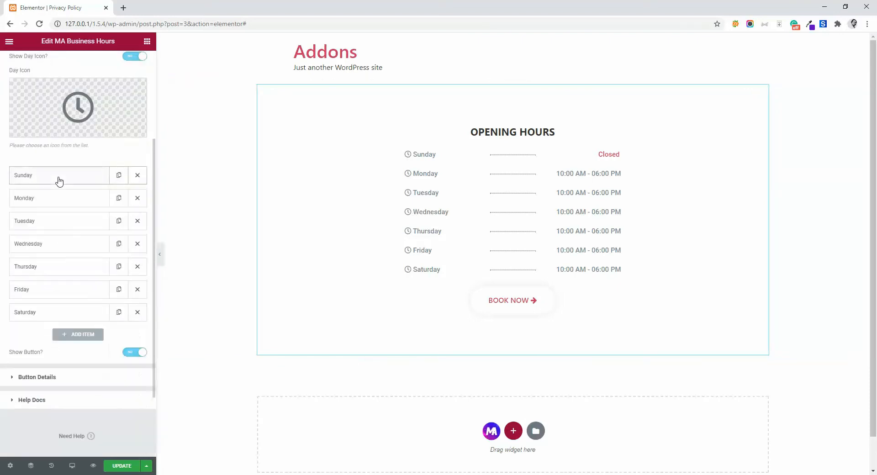
pyautogui.scroll(3, 59, 181)
pyautogui.scroll(-1, 61, 260)
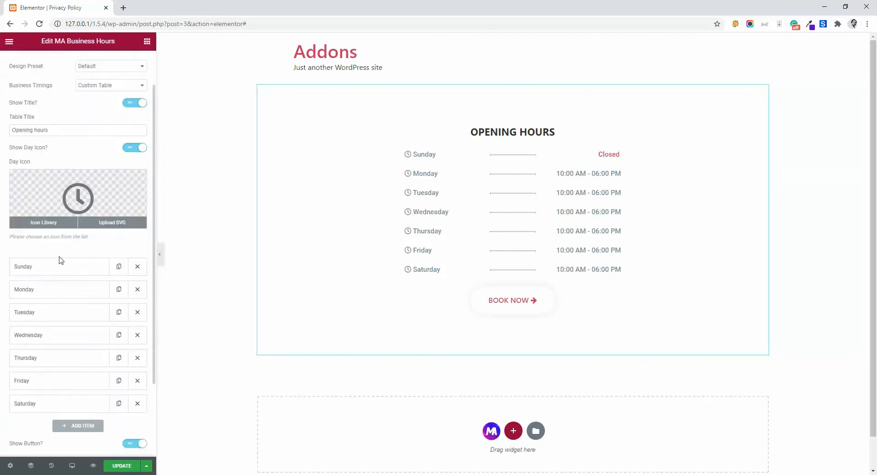
pyautogui.scroll(-2, 60, 274)
pyautogui.scroll(4, 59, 254)
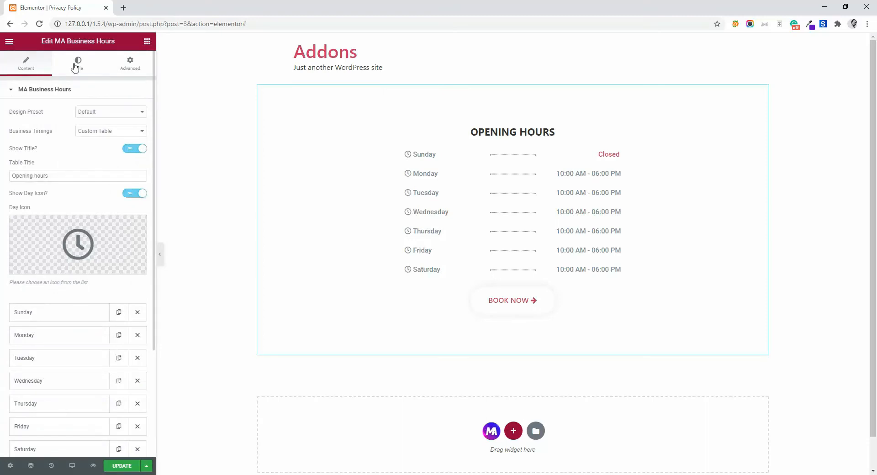
# Step: Set the rows' normal background color to a very light gray (#F9F9F9), after trying a dark red
pyautogui.click(78, 63)
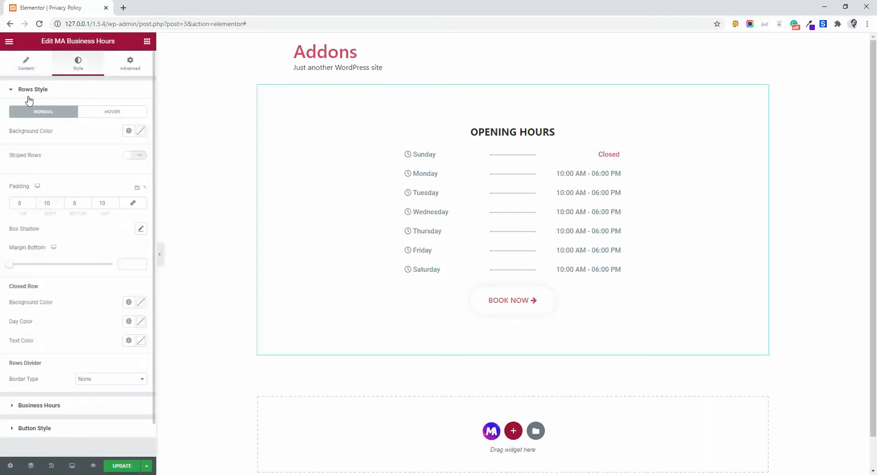
pyautogui.click(142, 132)
pyautogui.click(120, 191)
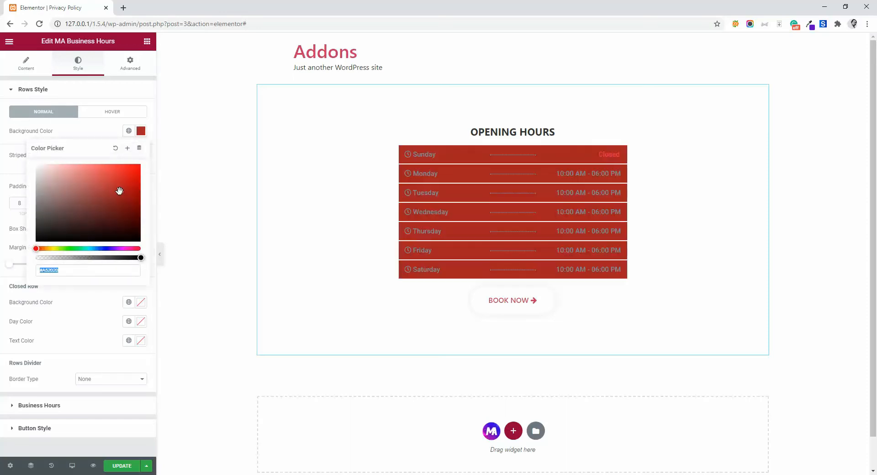
pyautogui.moveTo(93, 180); pyautogui.dragTo(35, 166)
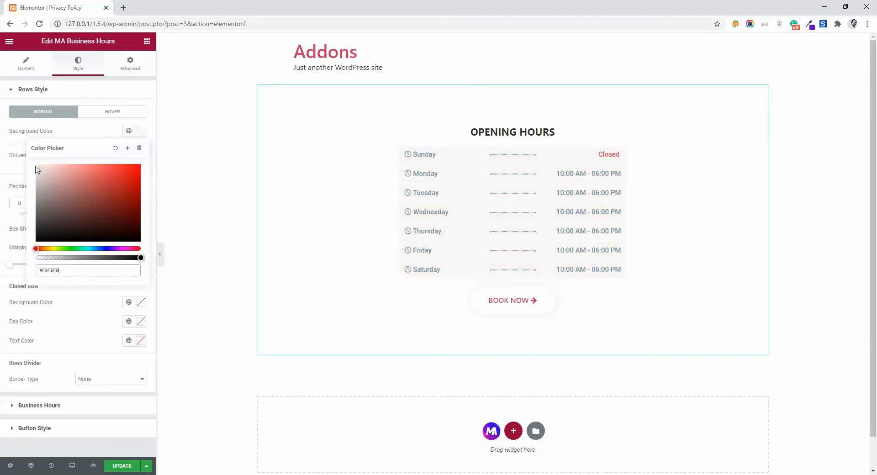
pyautogui.click(98, 132)
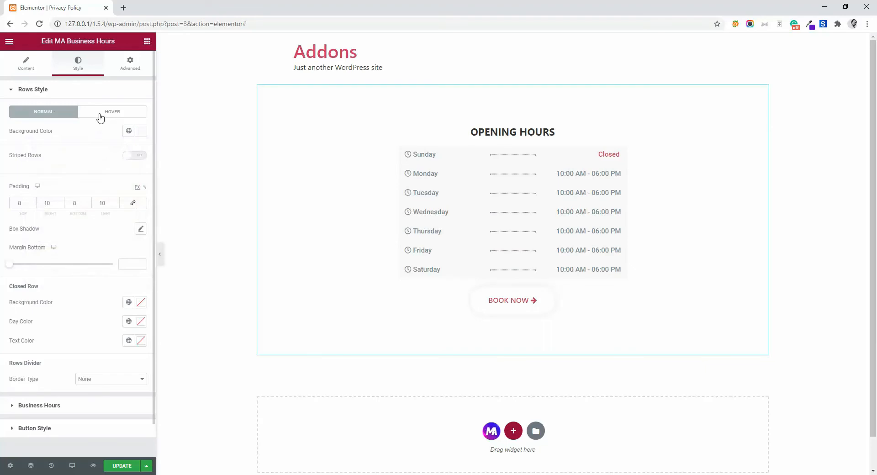
# Step: Set the rows' hover background color to a light gray
pyautogui.click(100, 114)
pyautogui.click(141, 131)
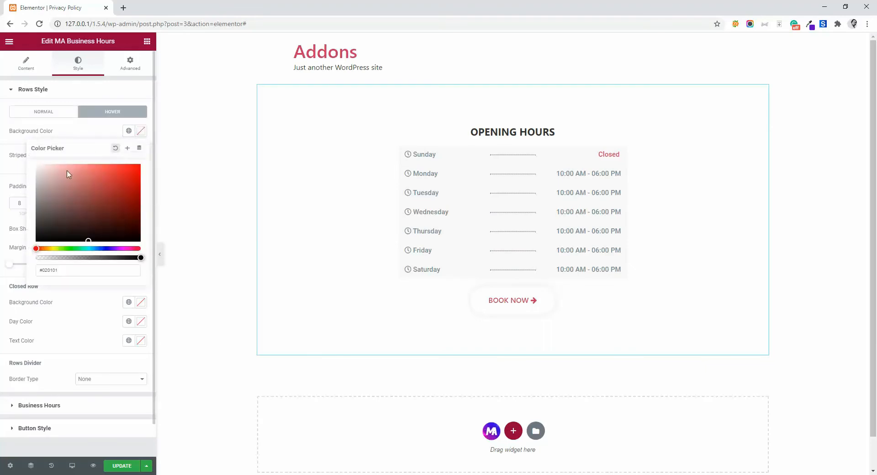
pyautogui.click(36, 172)
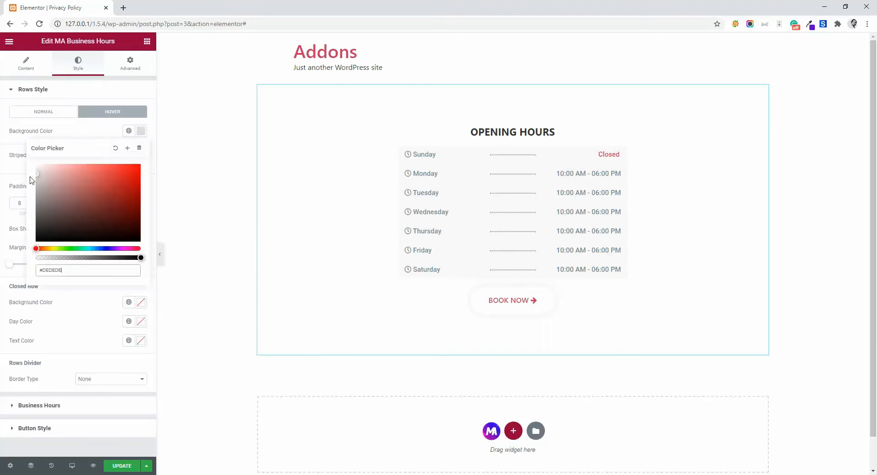
pyautogui.click(79, 125)
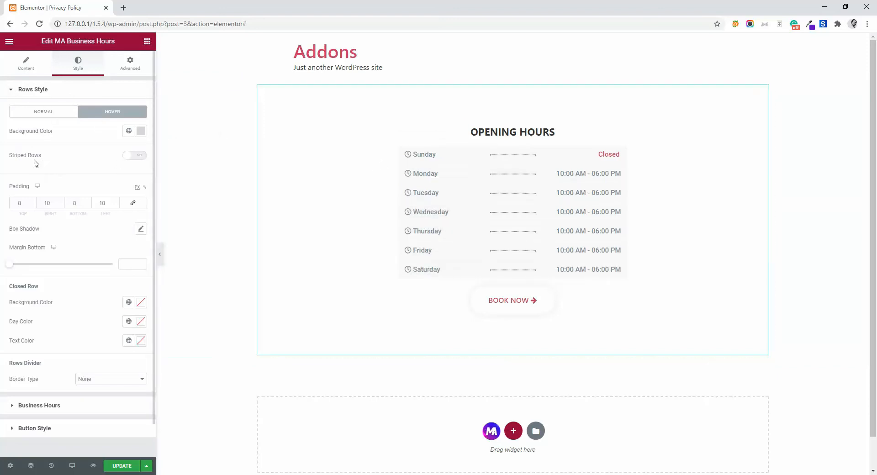
# Step: Enable striped rows and look at the odd-row and even-row color options, ending on the even rows
pyautogui.click(128, 156)
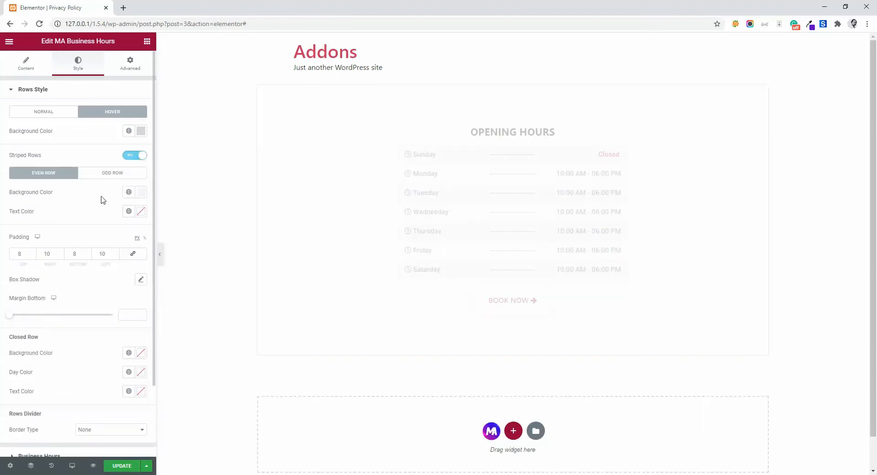
pyautogui.click(120, 174)
pyautogui.click(49, 176)
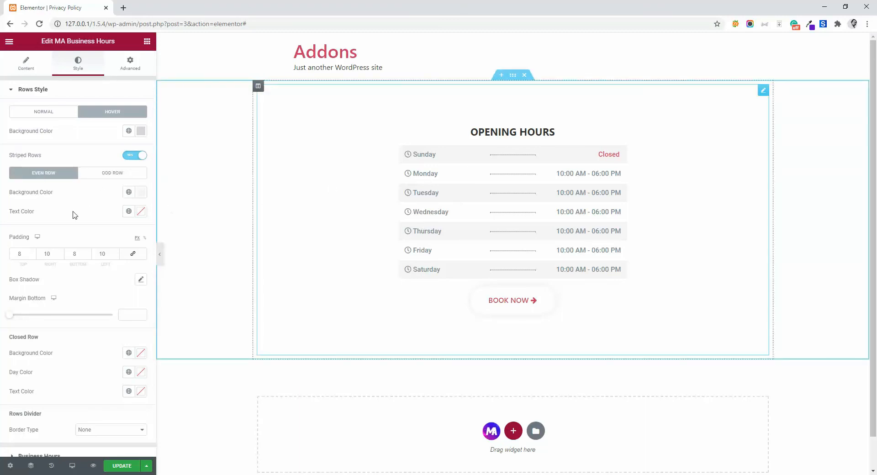
# Step: Set the even rows' background color to near-black (#030101), after trying a few shades of red
pyautogui.click(142, 198)
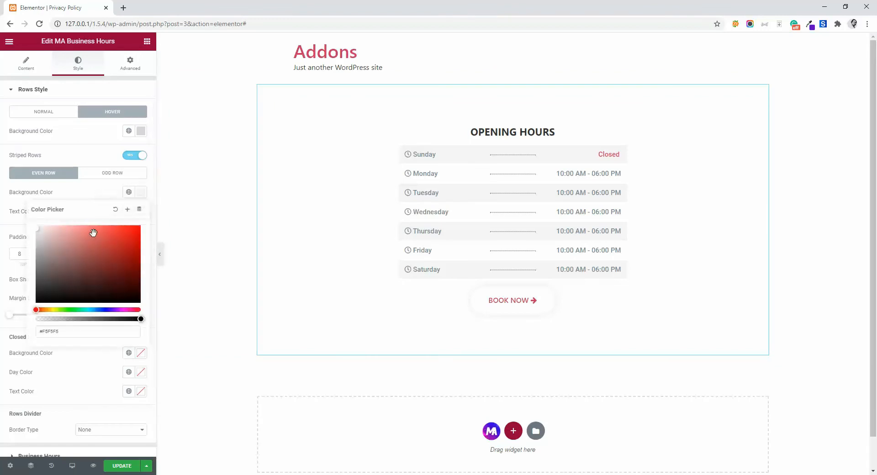
pyautogui.moveTo(90, 236); pyautogui.dragTo(80, 234)
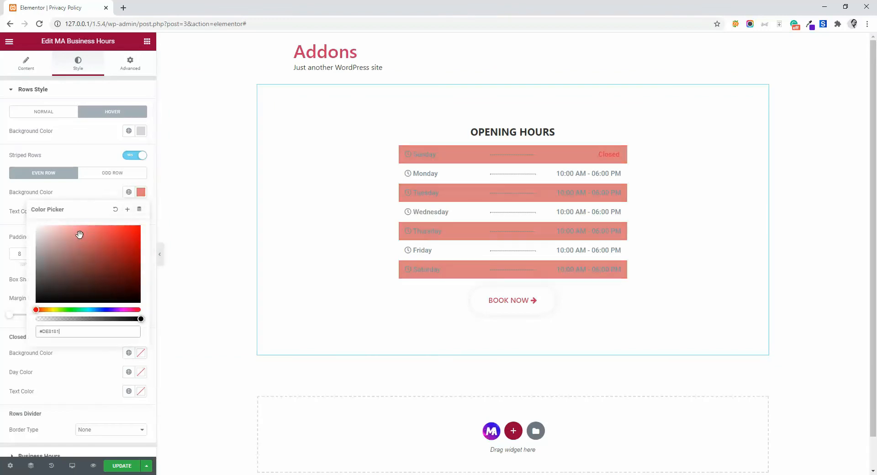
pyautogui.click(109, 252)
pyautogui.click(116, 302)
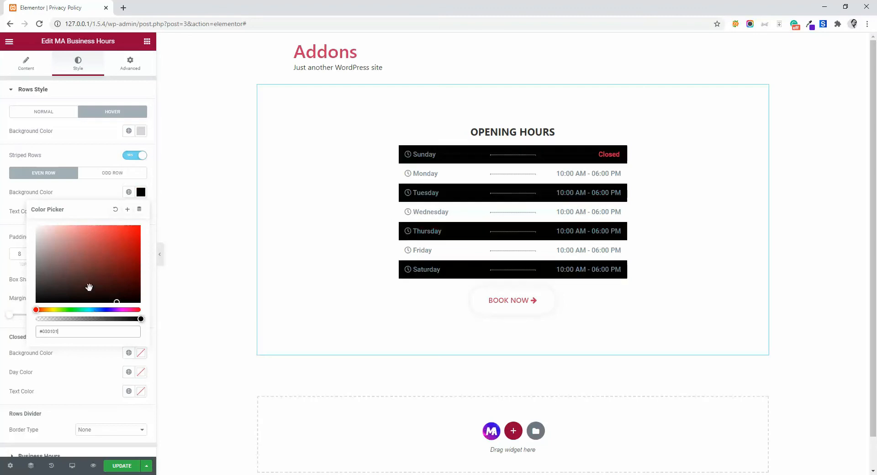
pyautogui.click(77, 188)
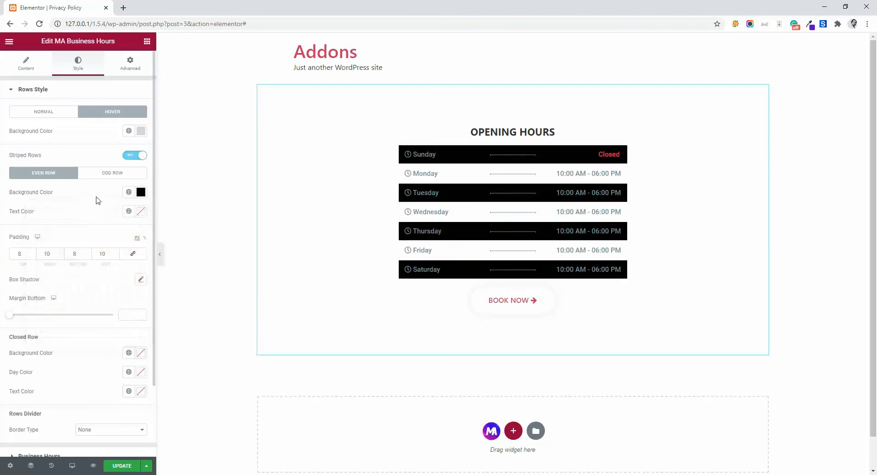
# Step: Set the even rows' text color to near-white and check the odd-row color options
pyautogui.click(141, 211)
pyautogui.click(37, 245)
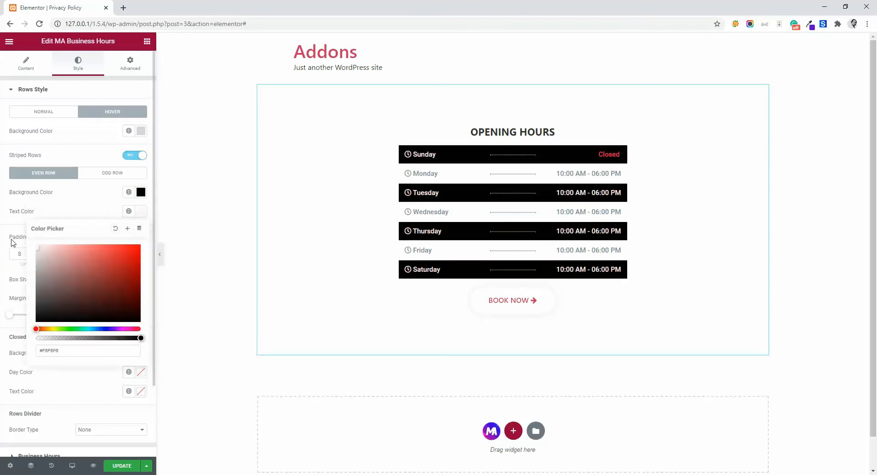
pyautogui.click(69, 193)
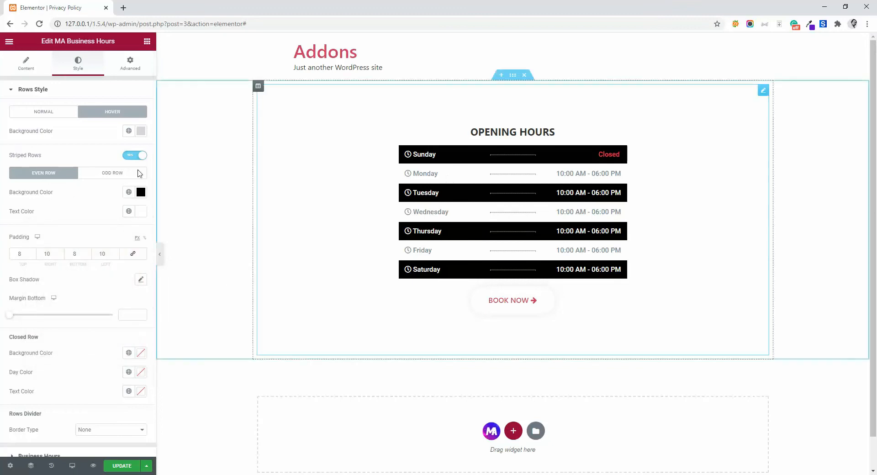
pyautogui.click(100, 177)
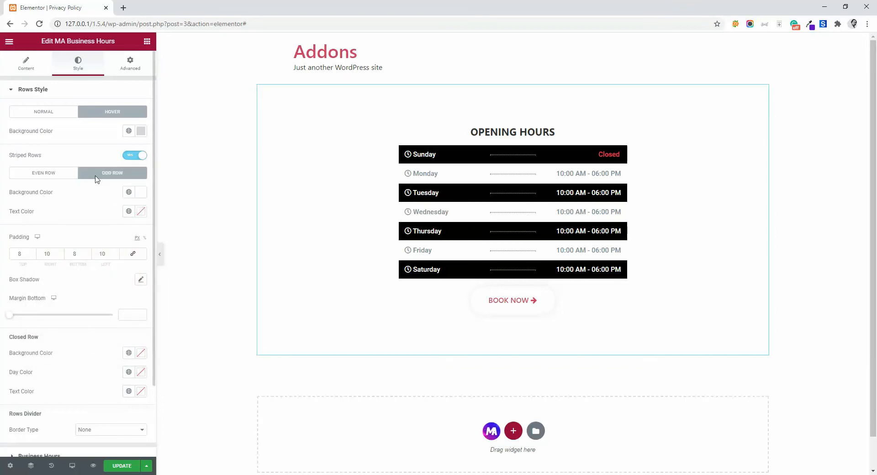
pyautogui.click(46, 176)
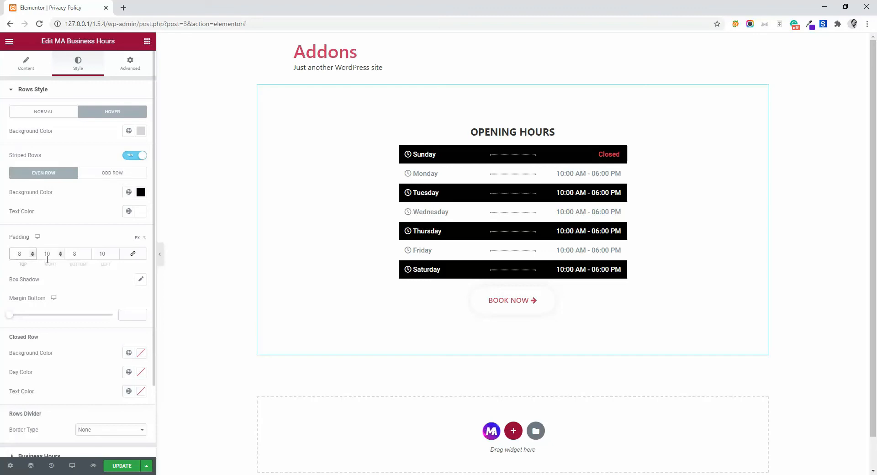
# Step: Set both the top and bottom padding of the rows to 18 px
pyautogui.write('1')
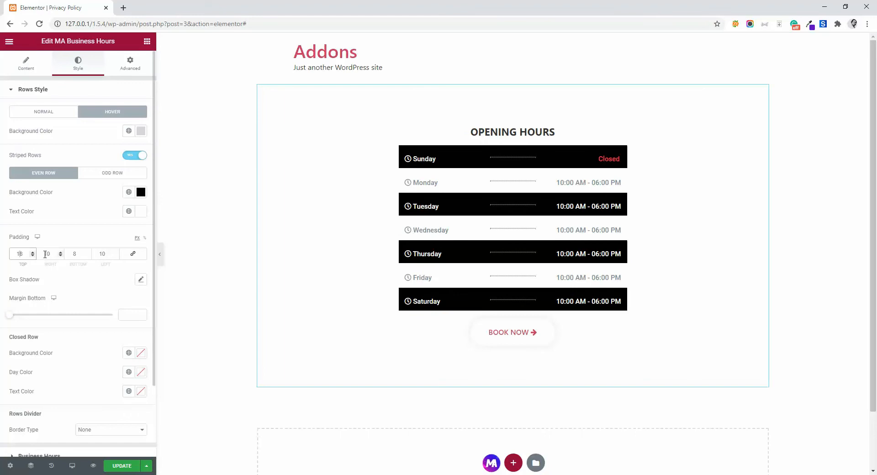
pyautogui.click(68, 252)
pyautogui.write('1')
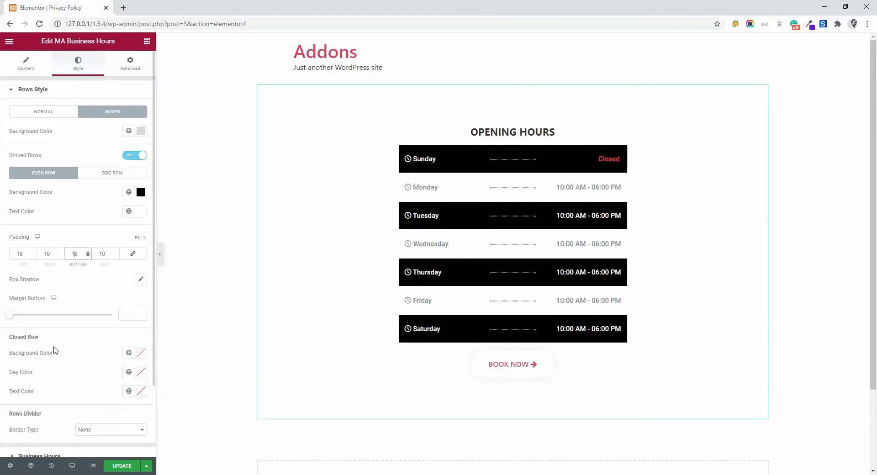
# Step: Try Solid as the border type of the rows divider and change it to Double, leaving the width empty
pyautogui.scroll(-2, 57, 334)
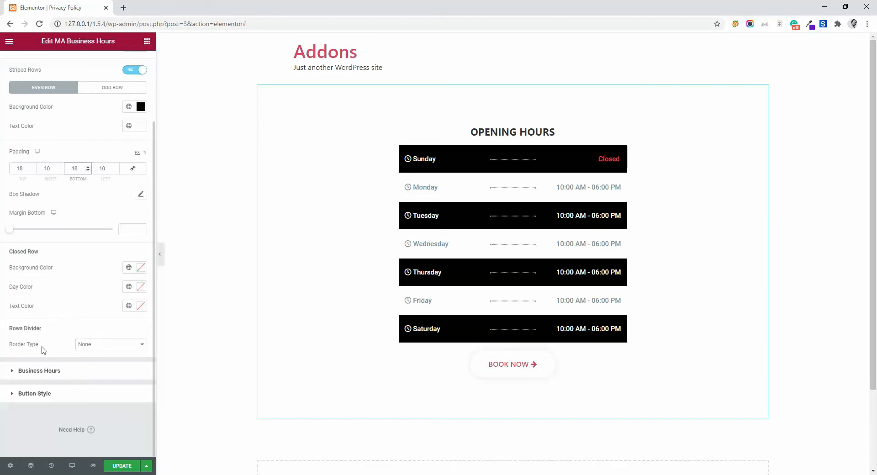
pyautogui.click(86, 346)
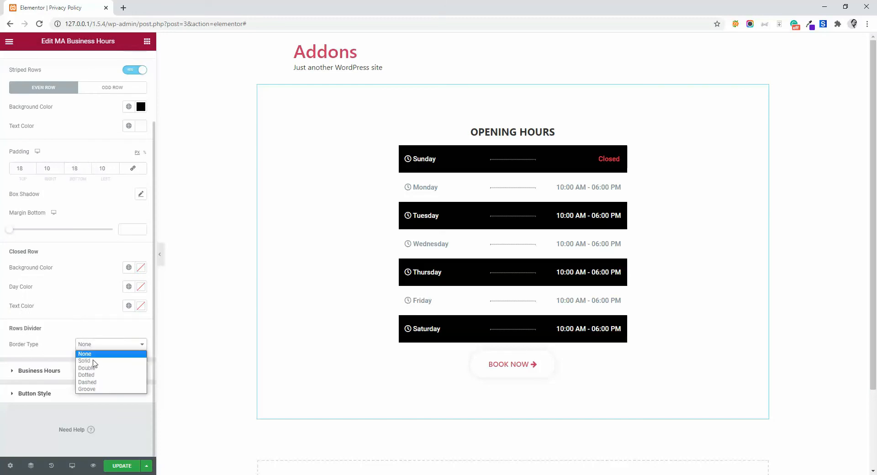
pyautogui.click(84, 361)
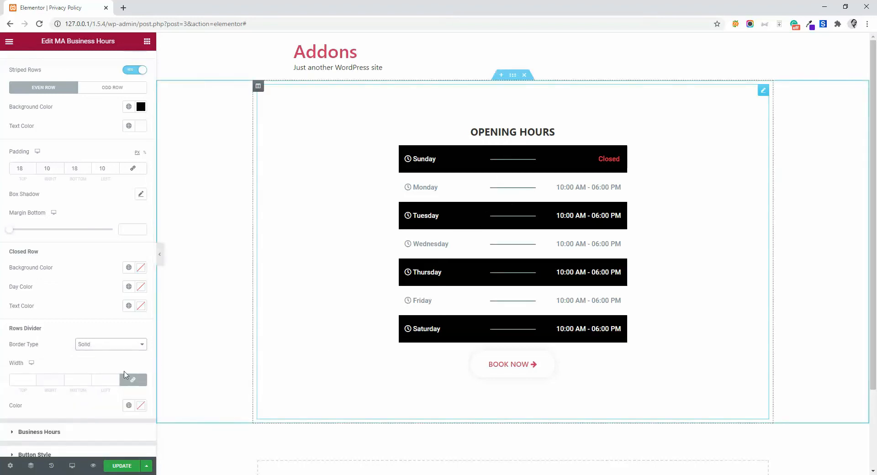
pyautogui.click(17, 380)
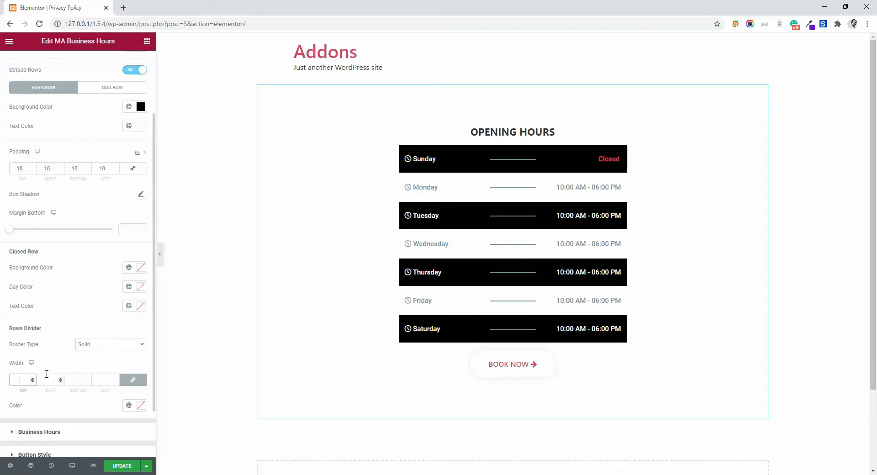
pyautogui.click(95, 346)
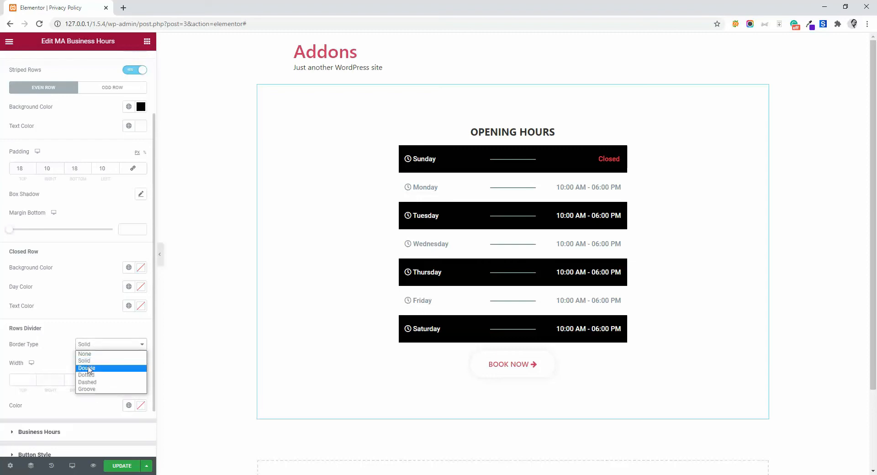
pyautogui.click(89, 369)
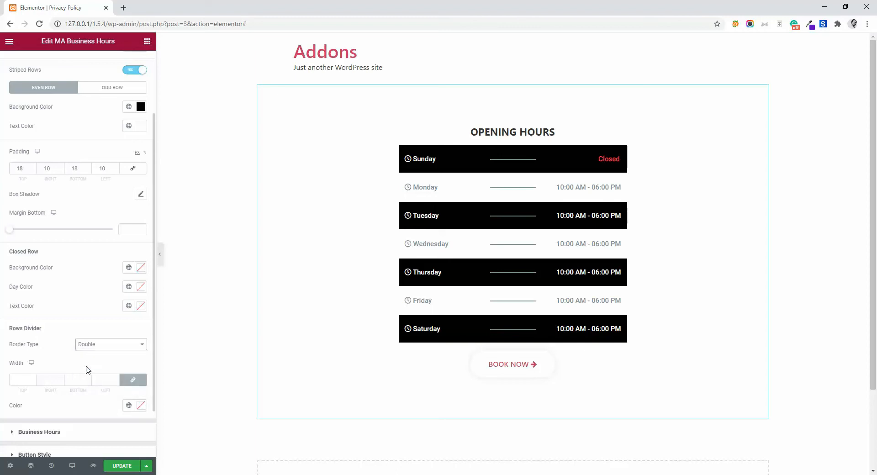
# Step: Set the border type of the rows divider to Dotted
pyautogui.press('Down')
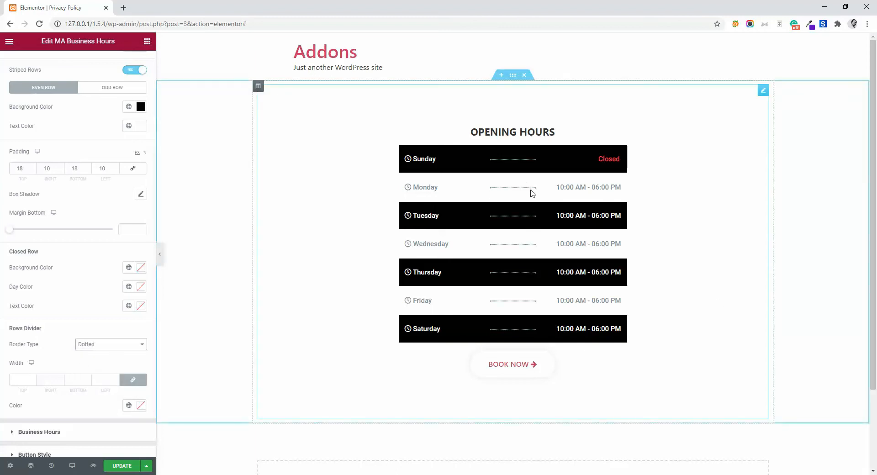
pyautogui.scroll(-3, 49, 388)
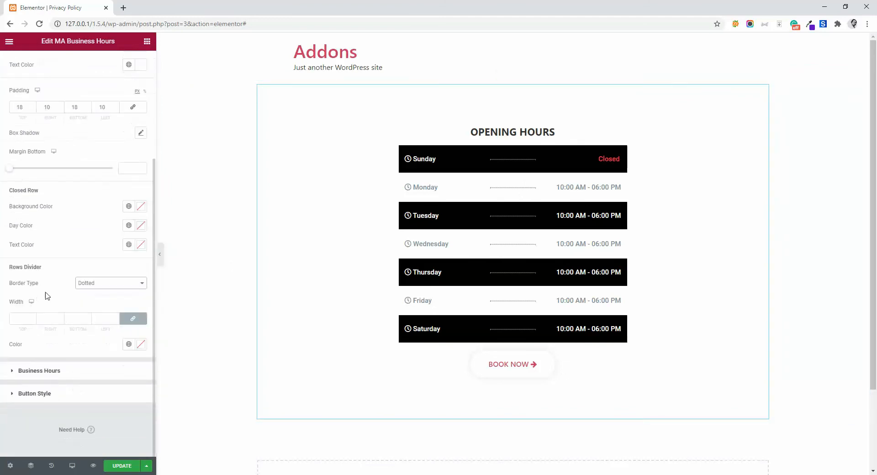
# Step: Set the normal-state day color of the business hours to red (#E13A3A)
pyautogui.click(31, 377)
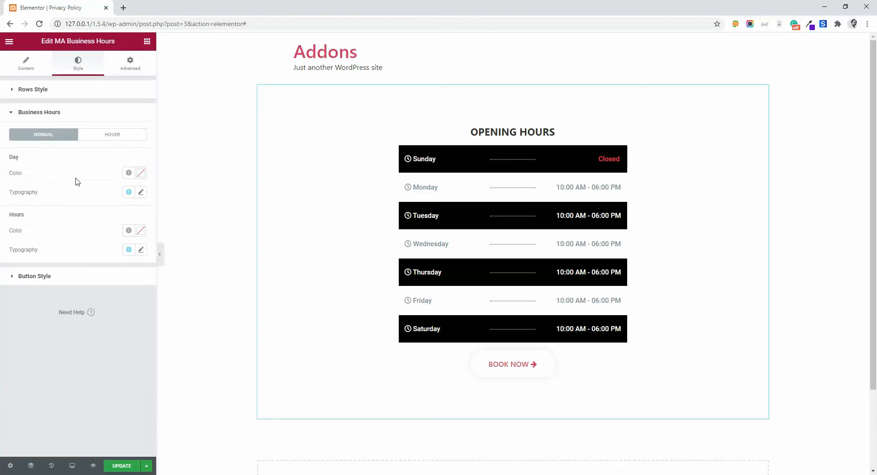
pyautogui.click(141, 174)
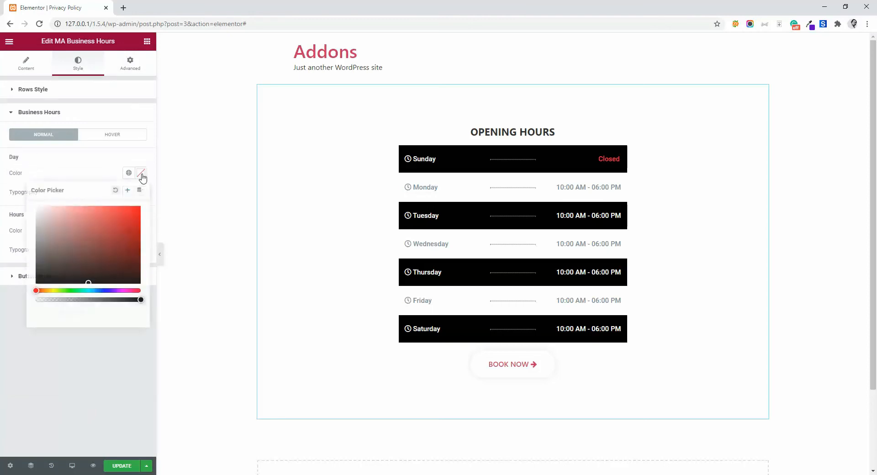
pyautogui.click(106, 214)
pyautogui.moveTo(106, 215); pyautogui.dragTo(114, 215)
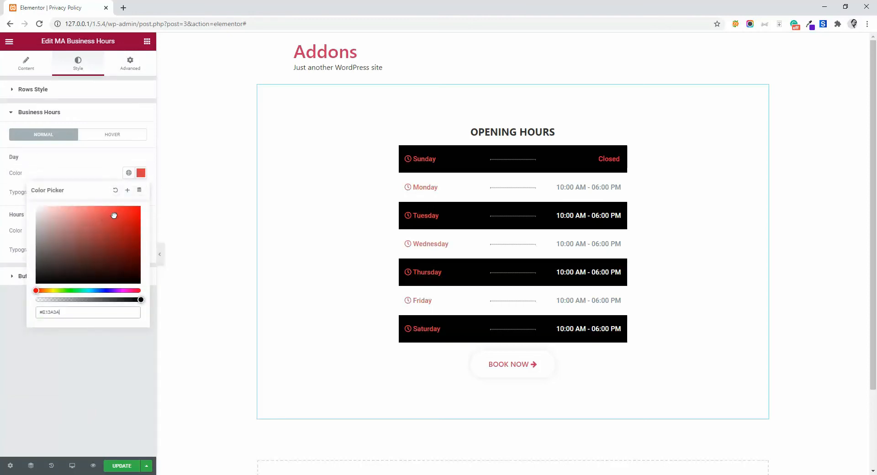
pyautogui.click(102, 163)
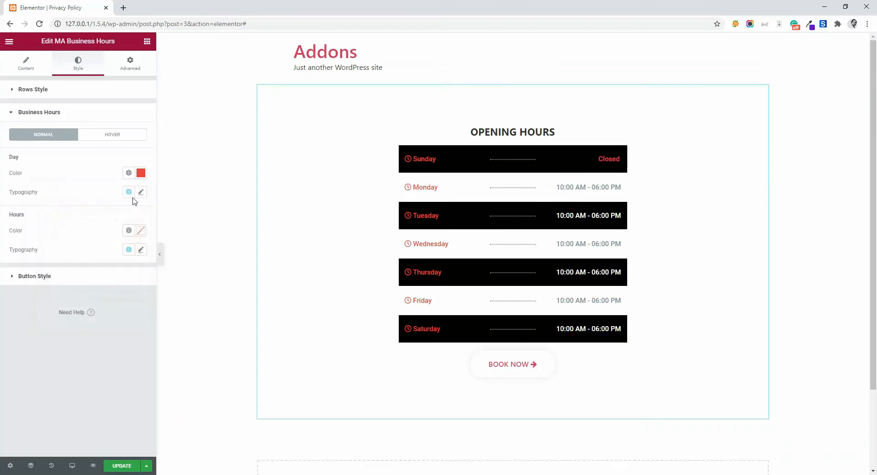
# Step: Set the hover-state day color of the business hours to black (#000000)
pyautogui.click(106, 137)
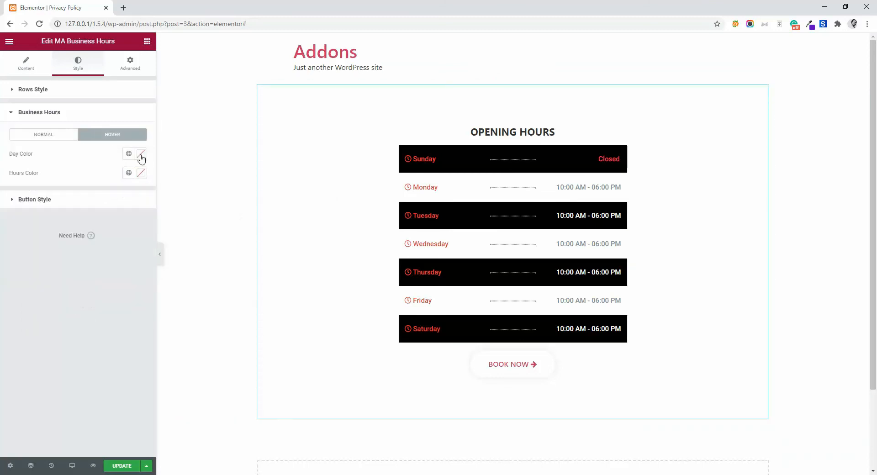
pyautogui.click(141, 158)
pyautogui.moveTo(108, 242); pyautogui.dragTo(129, 266)
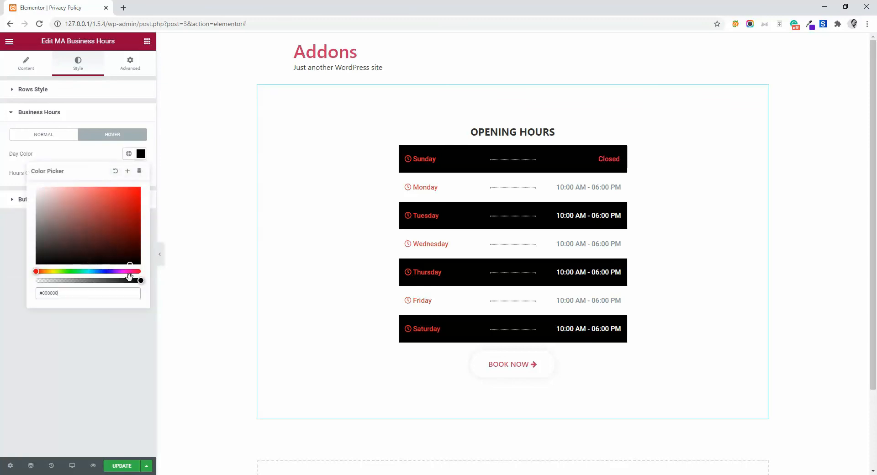
pyautogui.click(105, 377)
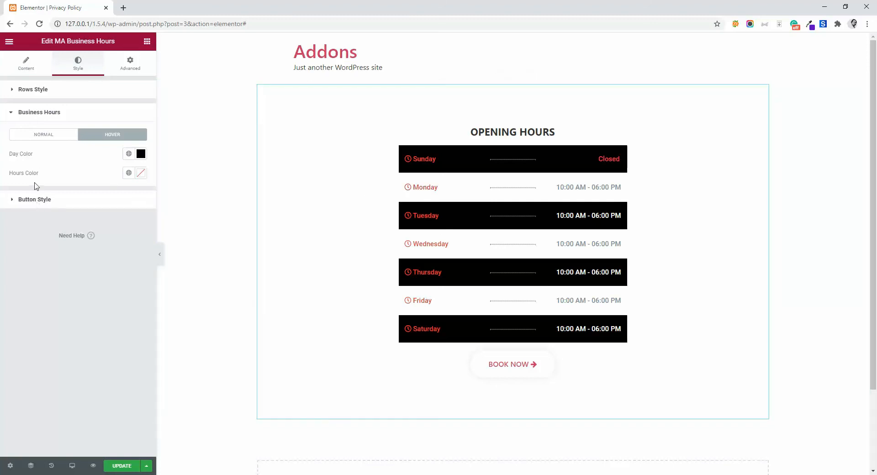
# Step: Set the hover-state hours color to a light red
pyautogui.click(141, 174)
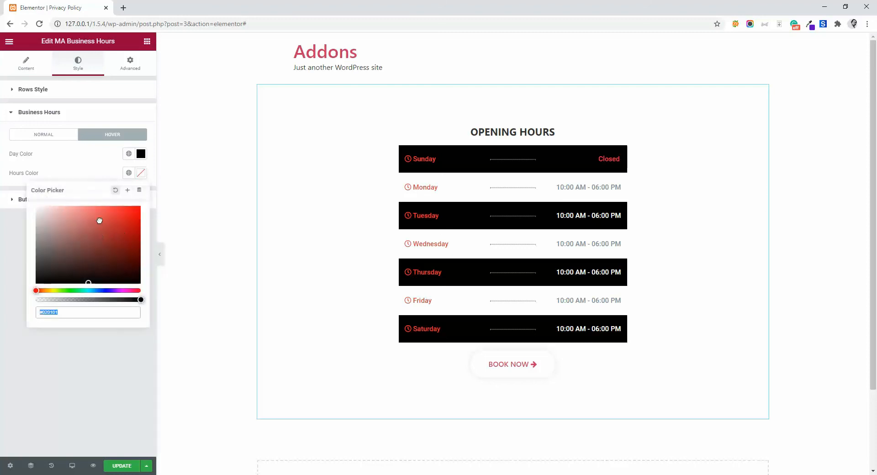
pyautogui.click(98, 218)
pyautogui.click(100, 165)
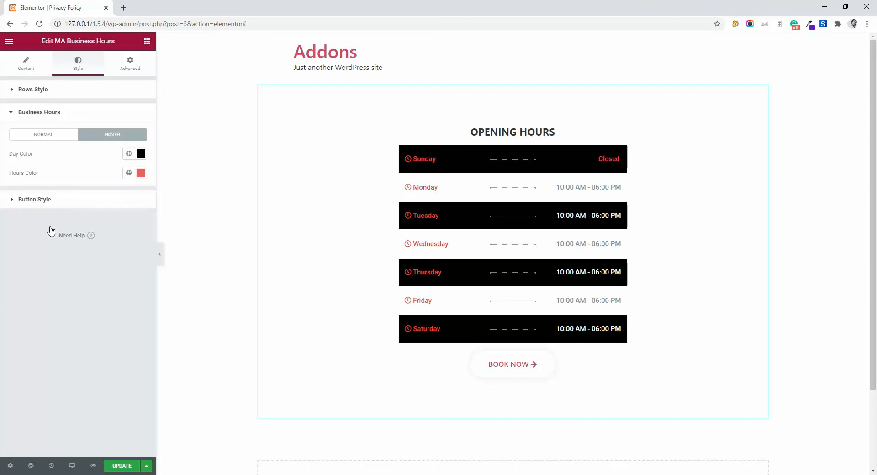
# Step: Give the Book Now button a plain, non-gradient bright blue background, after trying brownish red and dark blue (#364F78)
pyautogui.click(47, 200)
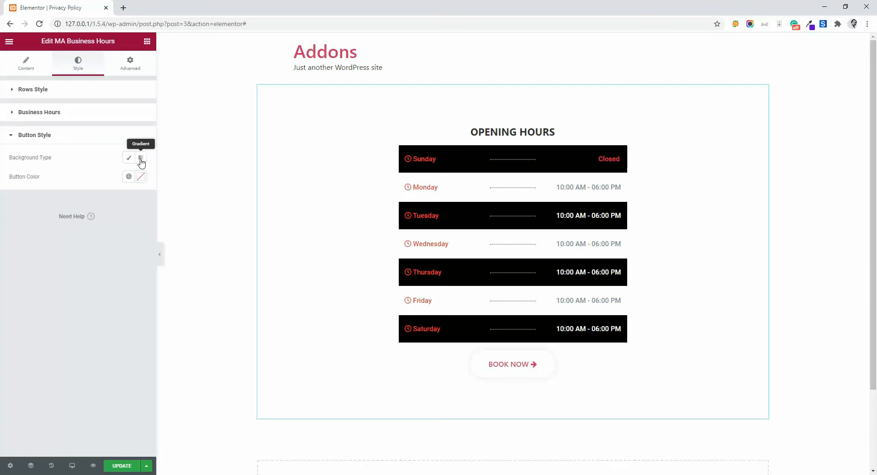
pyautogui.click(129, 159)
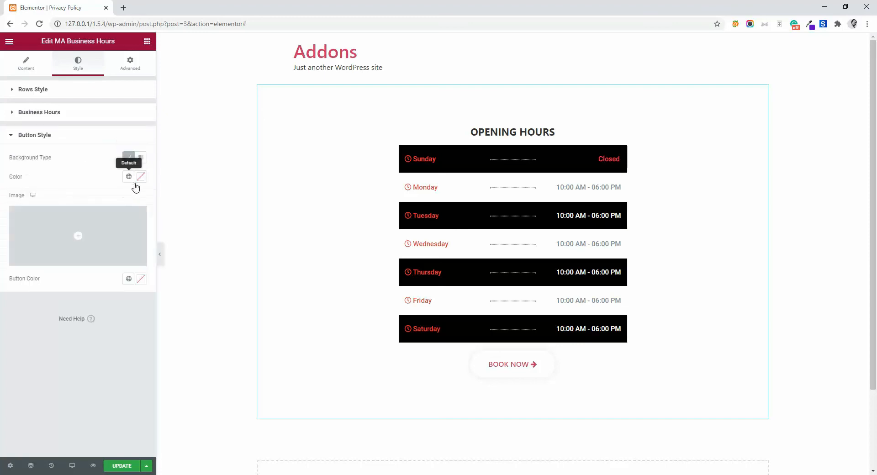
pyautogui.click(141, 178)
pyautogui.click(95, 243)
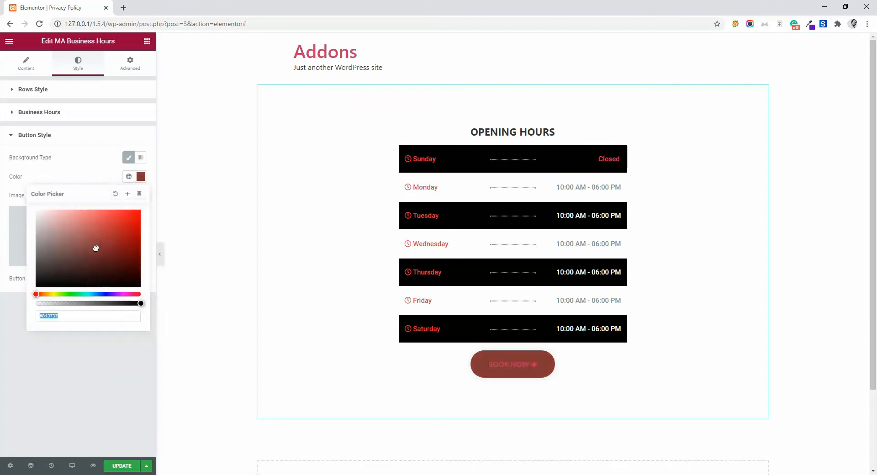
pyautogui.click(92, 251)
pyautogui.click(99, 294)
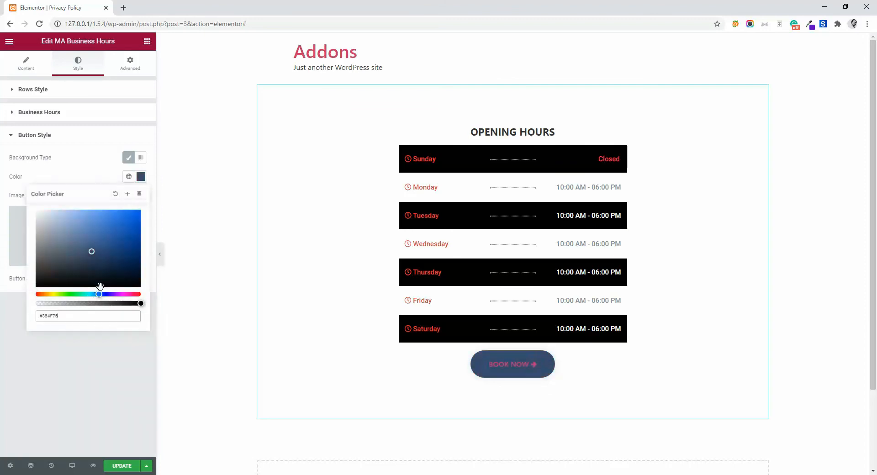
pyautogui.click(118, 215)
pyautogui.click(100, 388)
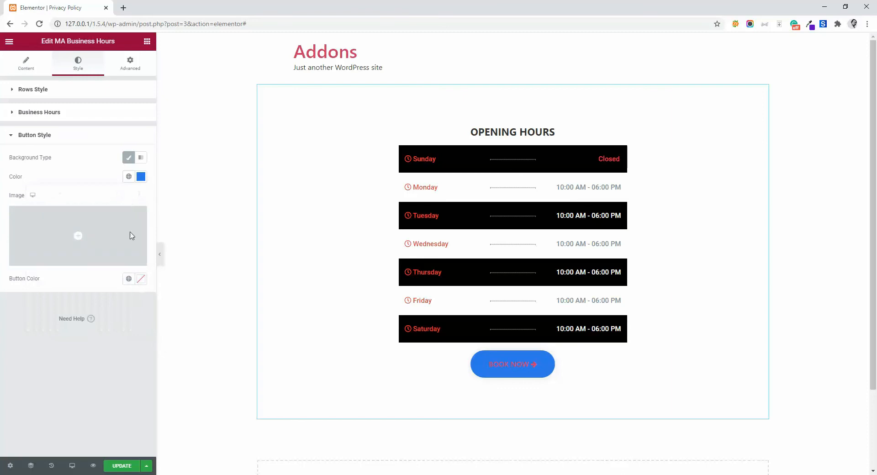
# Step: Set the Book Now button's text color to light gray (#DCDCDC)
pyautogui.click(141, 283)
pyautogui.click(37, 315)
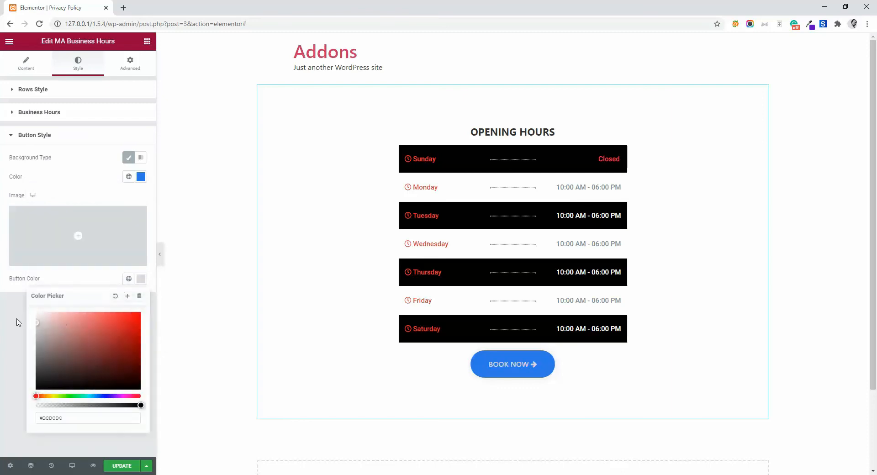
pyautogui.click(88, 452)
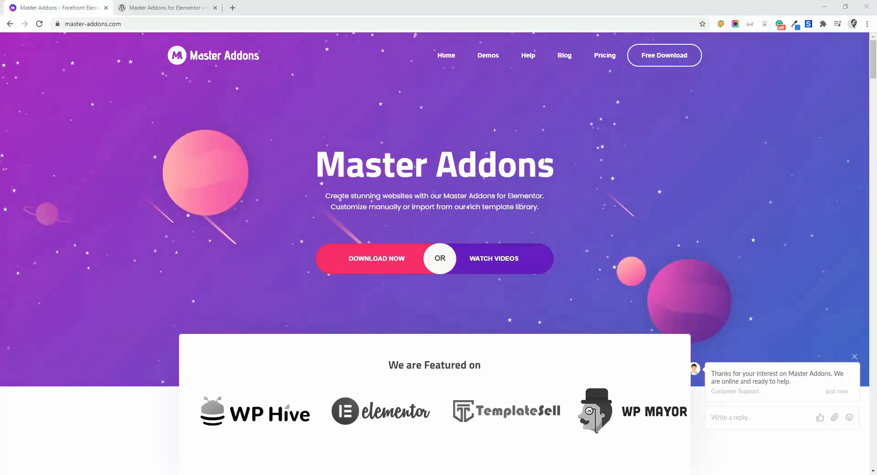
# Step: Look over the Master Addons homepage and the plugin's WordPress.org page, including its description, unique features and free elements
pyautogui.scroll(-5, 543, 170)
pyautogui.scroll(-2, 544, 170)
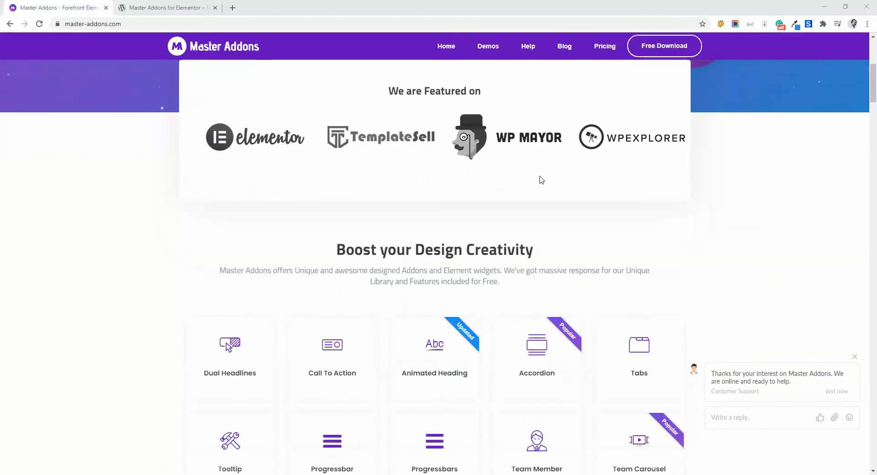
pyautogui.scroll(6, 509, 205)
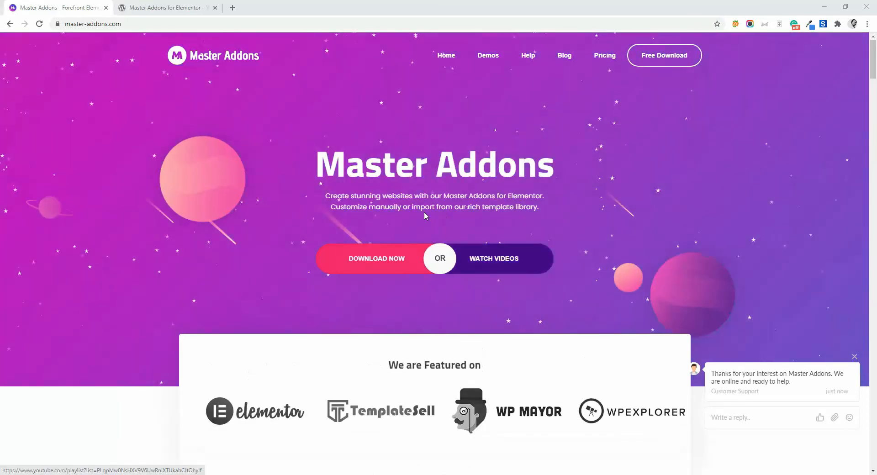
pyautogui.hotkey('ctrl', 'Tab')
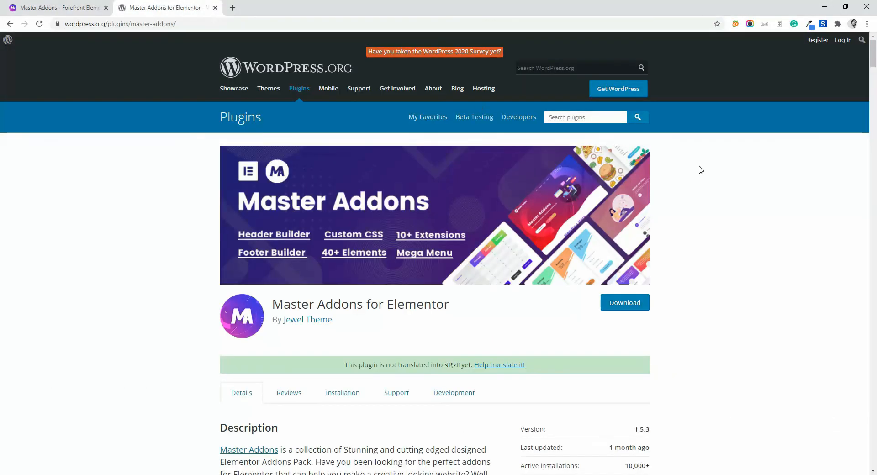
pyautogui.scroll(-10, 701, 170)
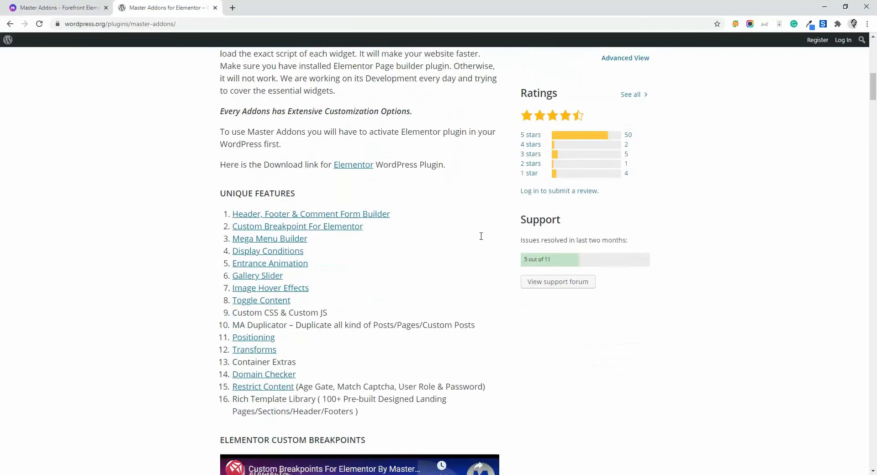
pyautogui.scroll(-10, 481, 236)
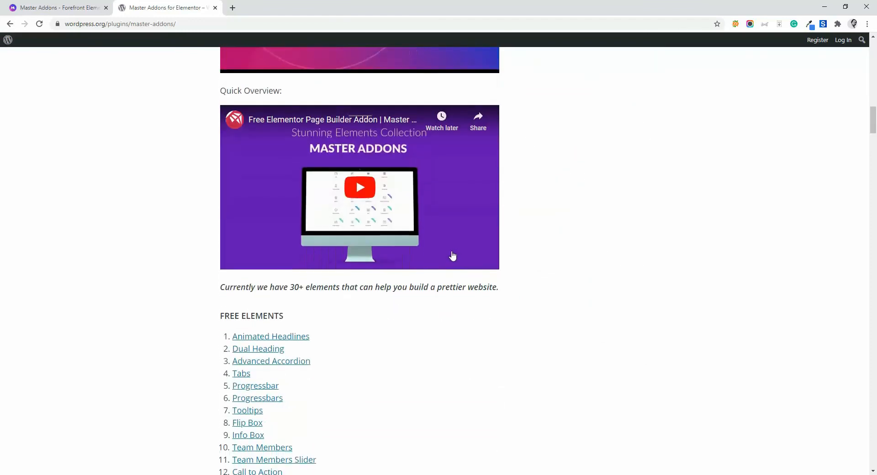
pyautogui.scroll(17, 453, 255)
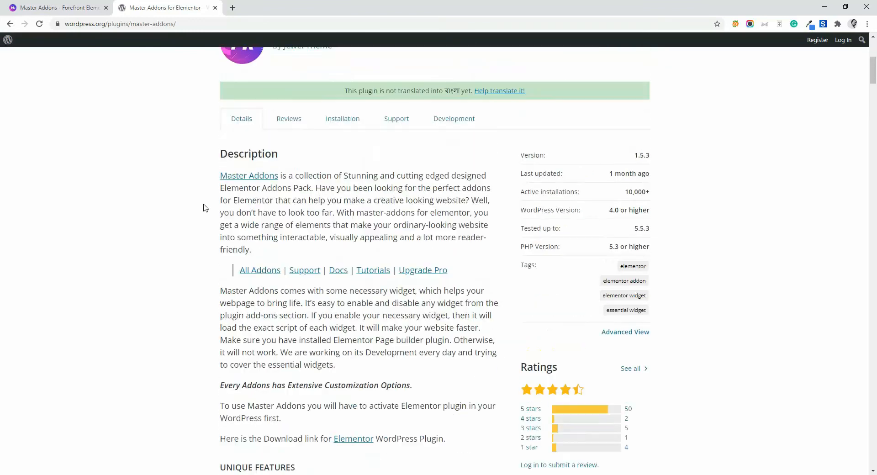